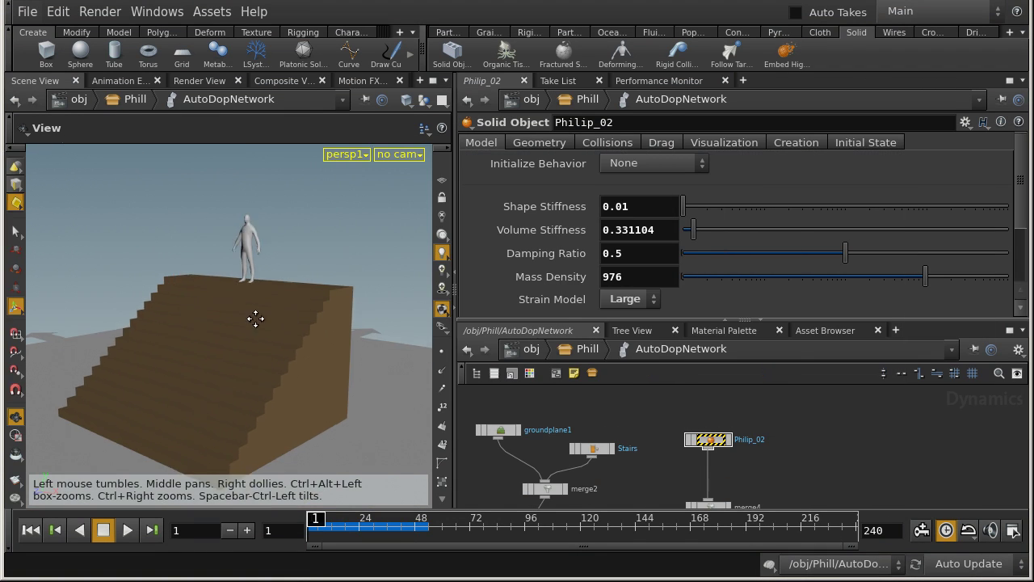
Play the figure's fall down the stairs, then stop and rewind to the first frame
{"action": "left_click_drag", "start_coordinate": [255, 318], "coordinate": [160, 499]}
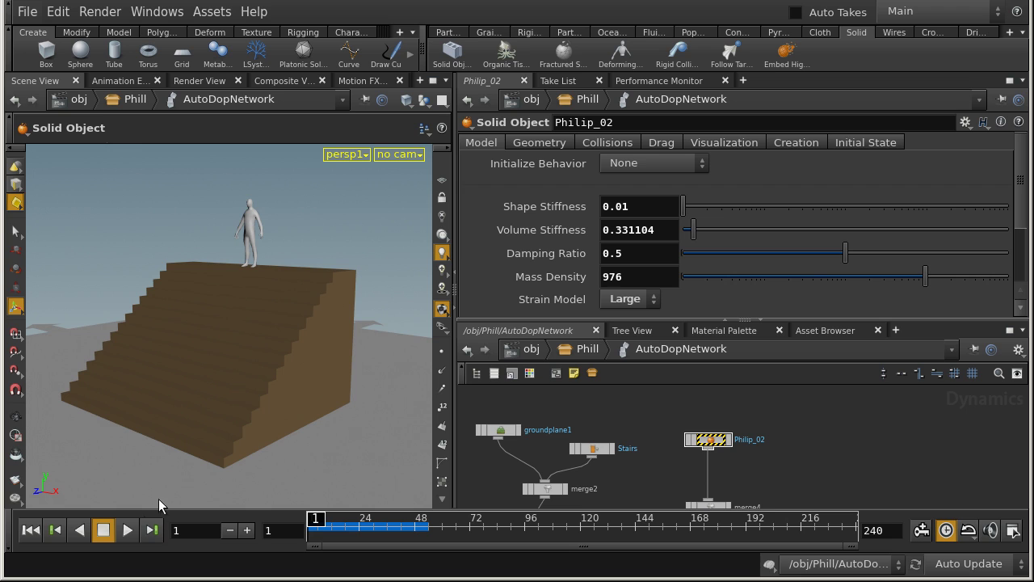
{"action": "left_click", "coordinate": [128, 529]}
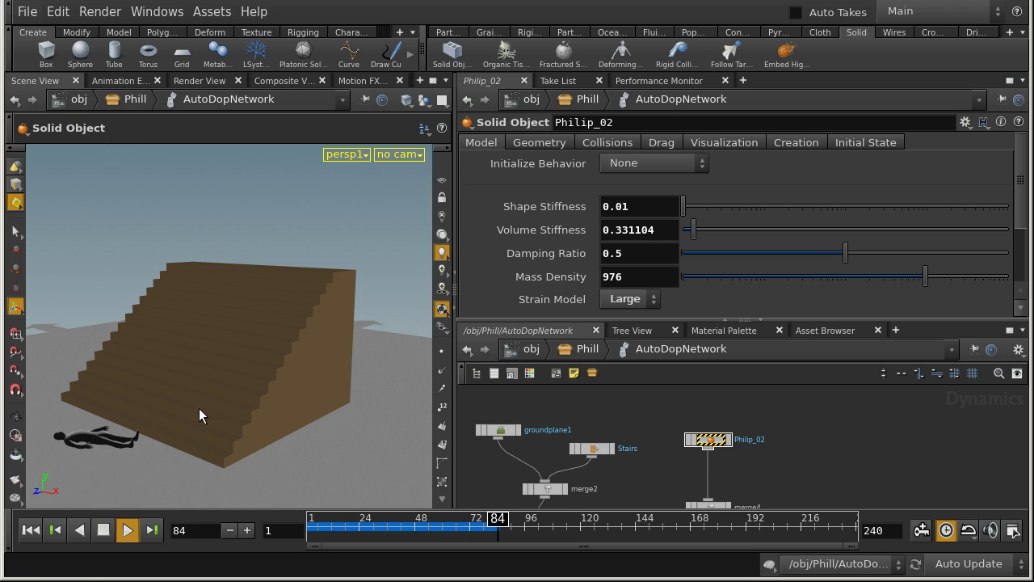
{"action": "left_click", "coordinate": [102, 530]}
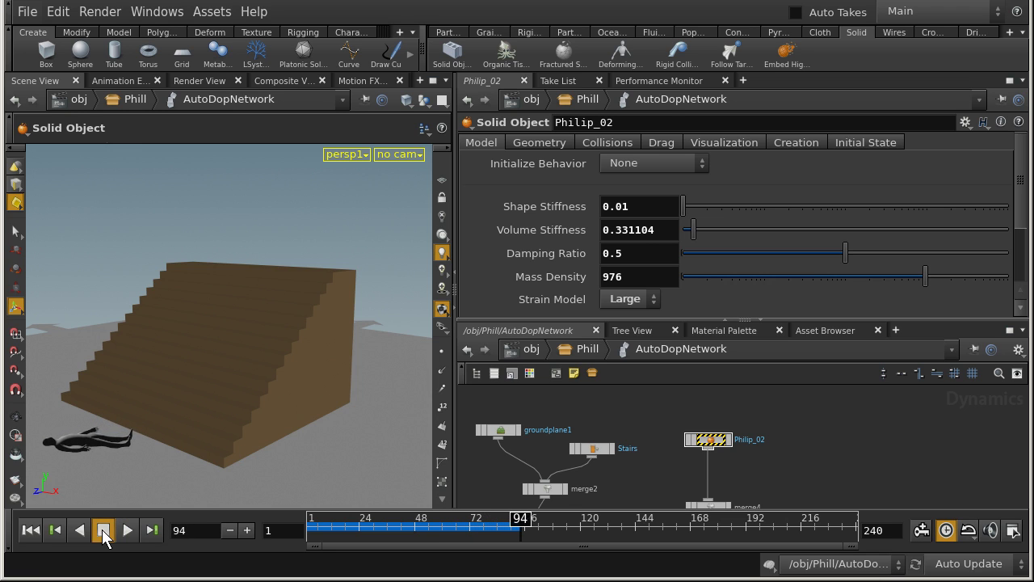
{"action": "left_click", "coordinate": [30, 530]}
Zoom and orbit the viewport to a higher side view of the stairs
{"action": "key", "text": "Escape"}
{"action": "scroll", "coordinate": [215, 277], "scroll_direction": "up", "scroll_amount": 5}
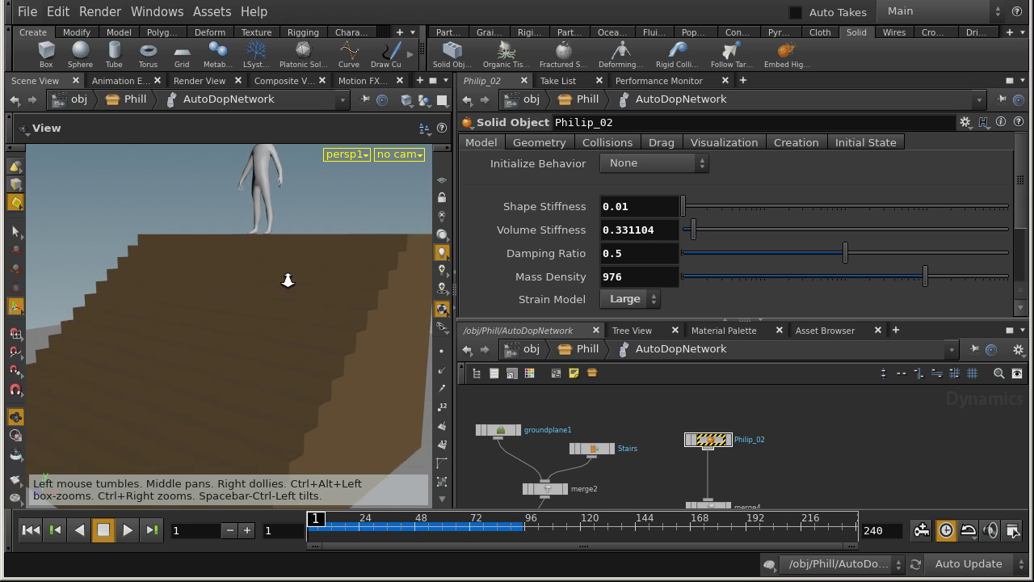
{"action": "scroll", "coordinate": [319, 276], "scroll_direction": "down", "scroll_amount": 2}
{"action": "scroll", "coordinate": [231, 318], "scroll_direction": "down", "scroll_amount": 3}
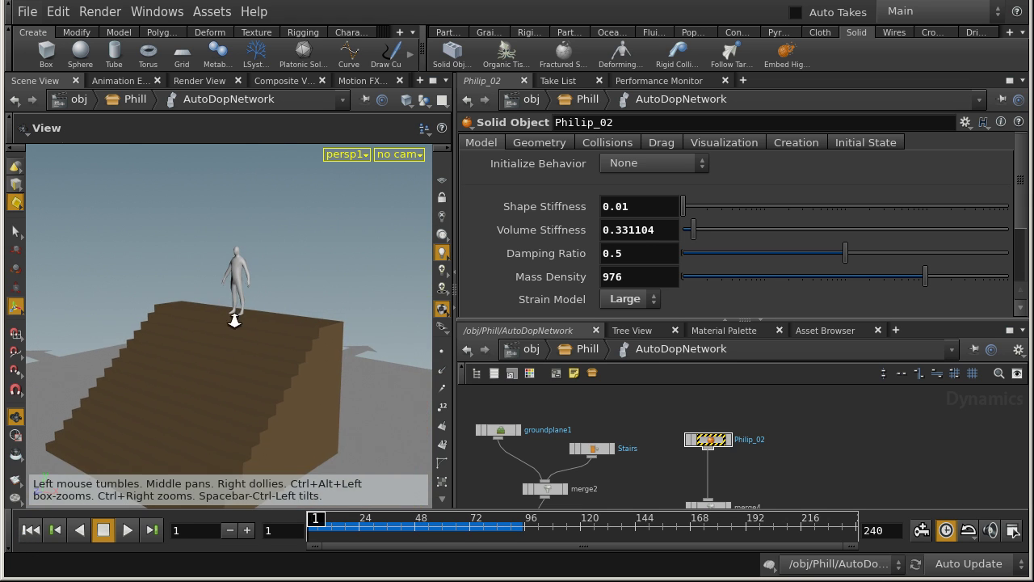
{"action": "left_click_drag", "start_coordinate": [231, 318], "coordinate": [259, 319]}
{"action": "key", "text": "Escape"}
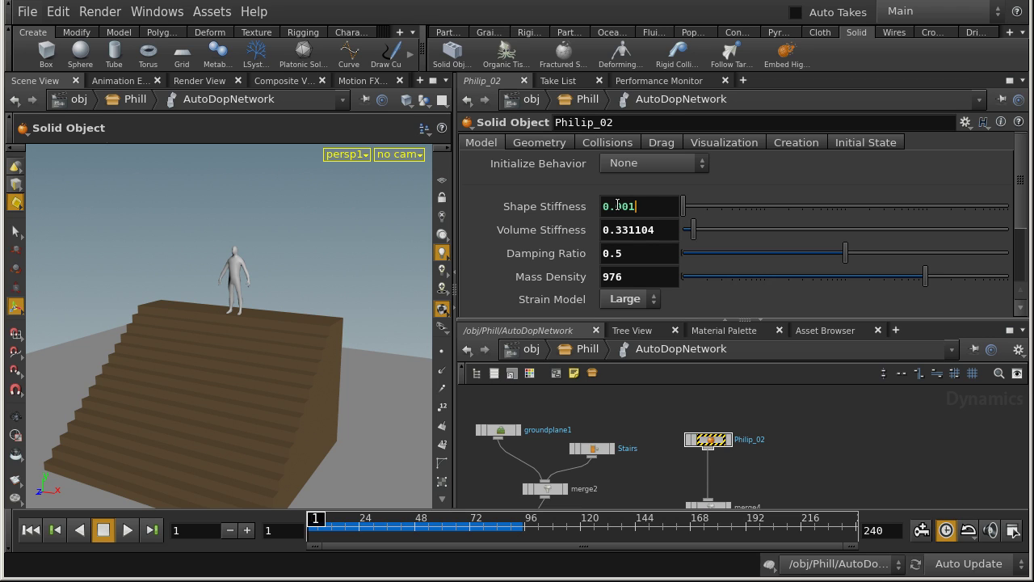
Commit Shape Stiffness 0.001, simulate the fall to frame 95, and rewind
{"action": "key", "text": "Return"}
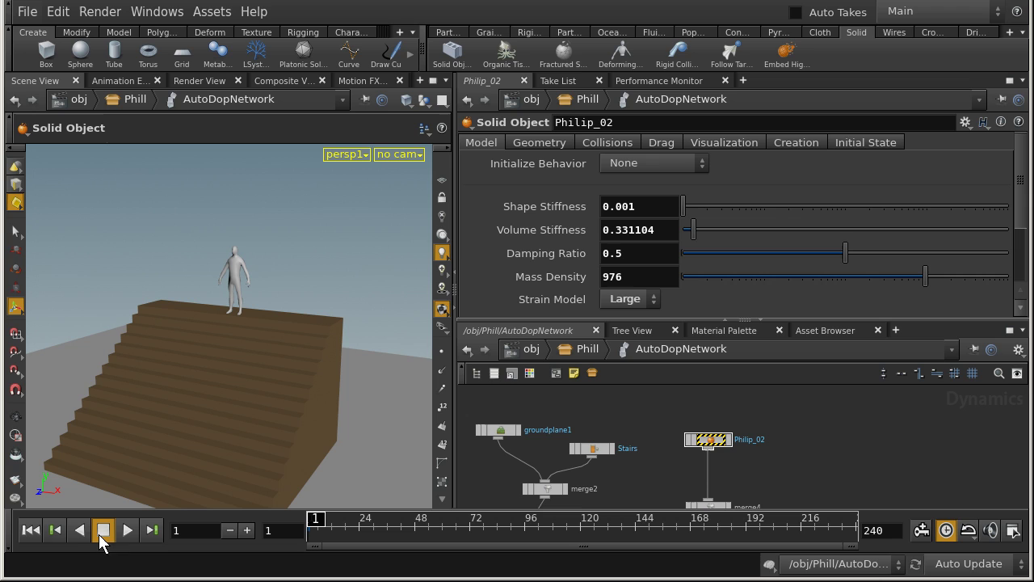
{"action": "left_click", "coordinate": [125, 531]}
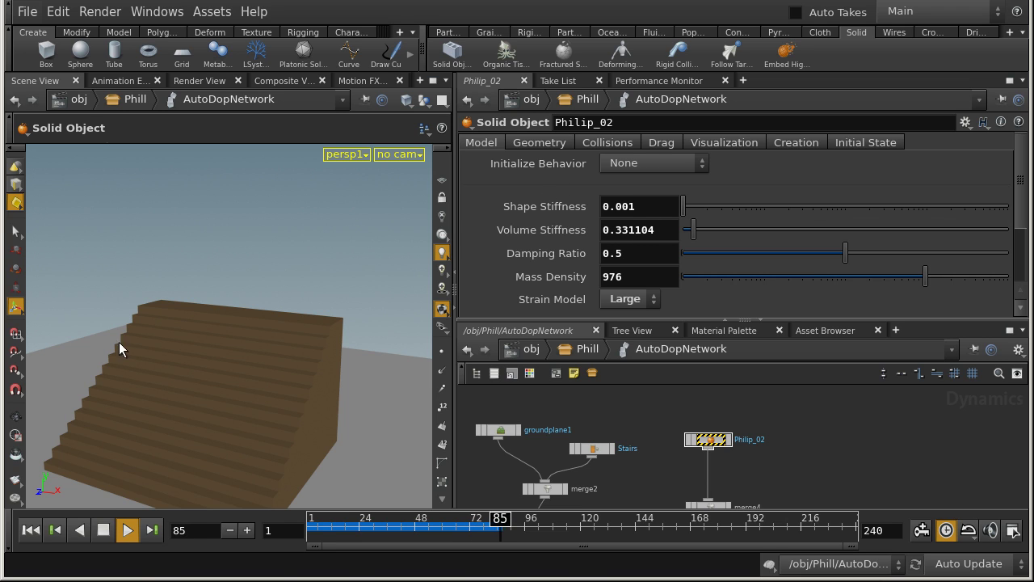
{"action": "left_click", "coordinate": [103, 531]}
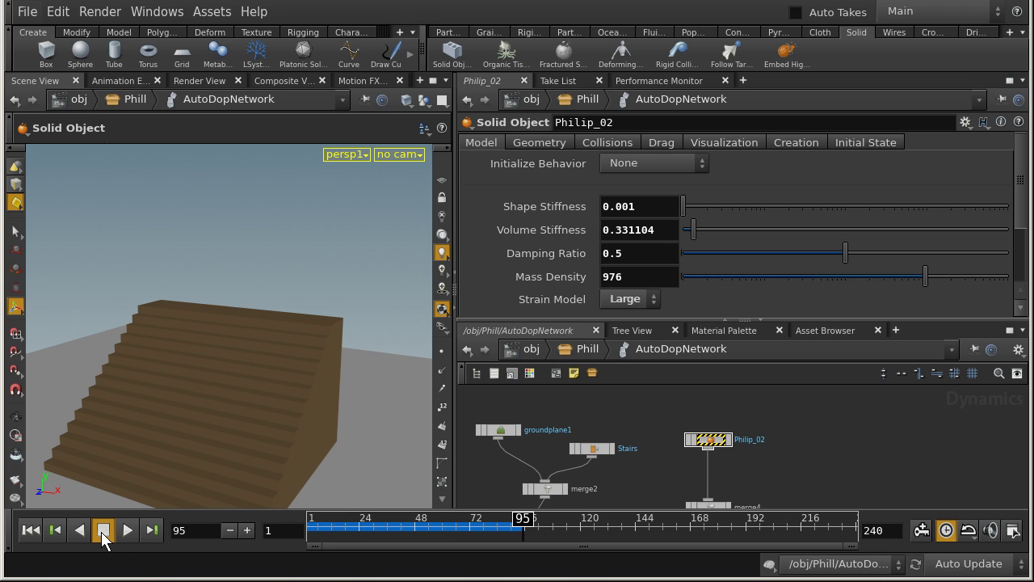
{"action": "left_click", "coordinate": [33, 532]}
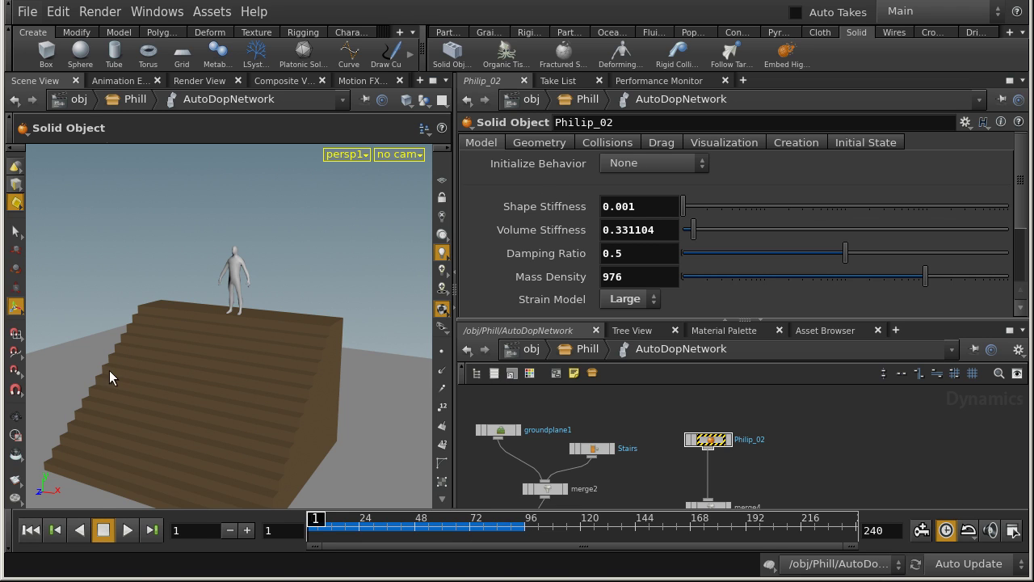
Replay the softer figure's fall once more and rewind to the first frame
{"action": "left_click", "coordinate": [128, 530]}
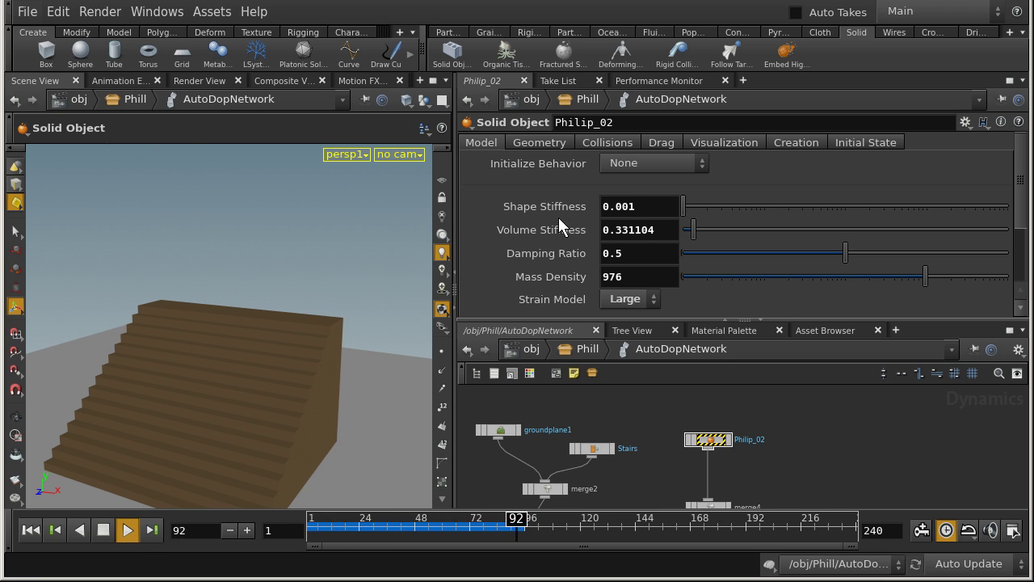
{"action": "left_click", "coordinate": [102, 530]}
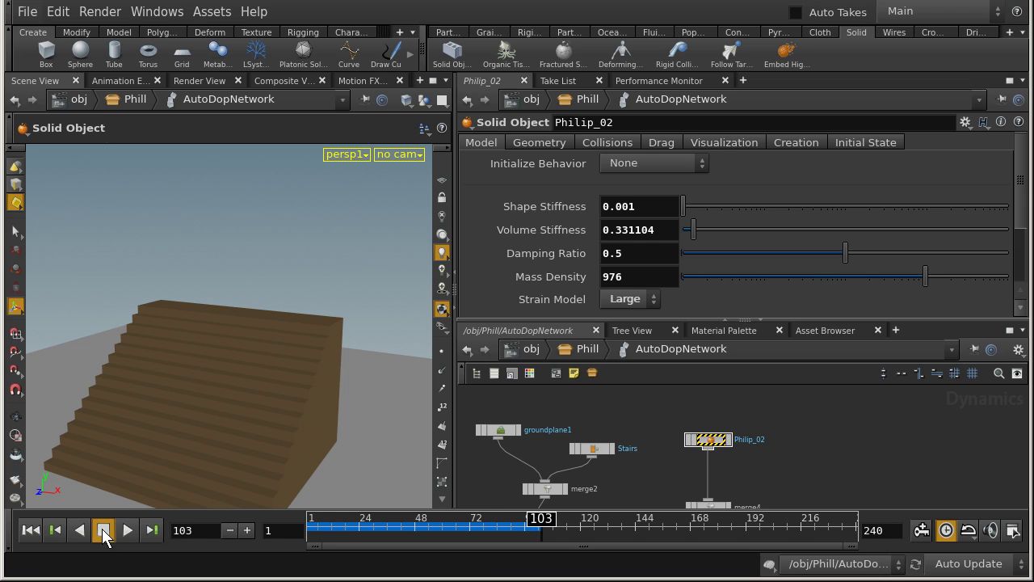
{"action": "left_click", "coordinate": [30, 531]}
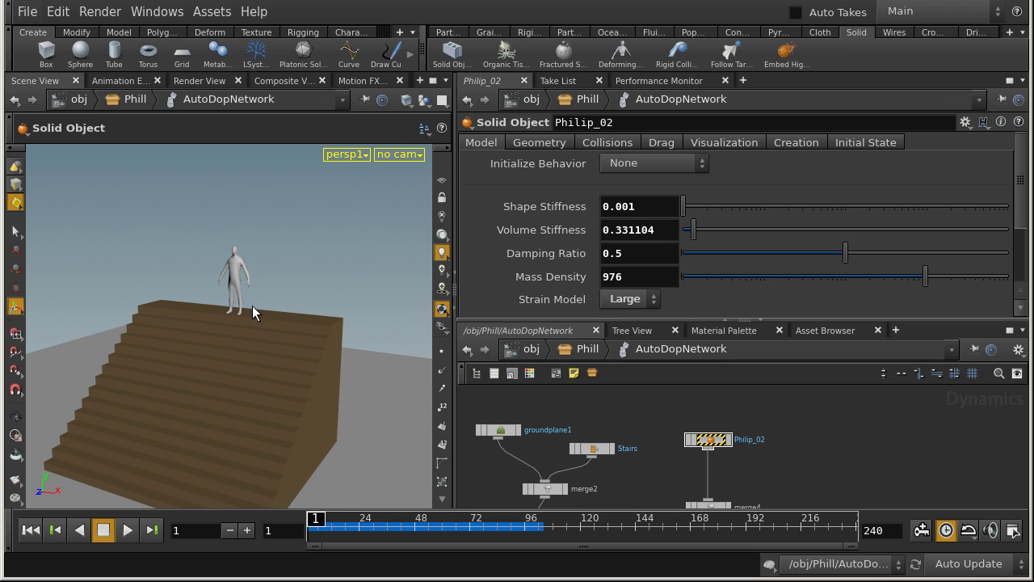
Move the camera close to the figure and orbit it from low and side angles
{"action": "key", "text": "Escape"}
{"action": "right_click_drag", "start_coordinate": [171, 269], "coordinate": [329, 228]}
{"action": "left_click_drag", "start_coordinate": [330, 232], "coordinate": [332, 320]}
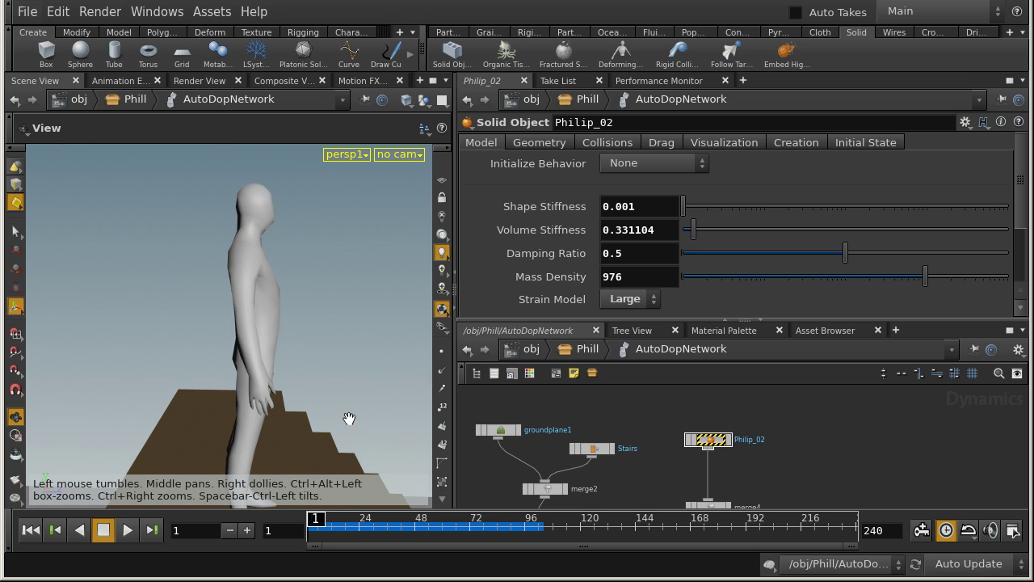
{"action": "right_click_drag", "start_coordinate": [370, 388], "coordinate": [166, 302]}
{"action": "left_click_drag", "start_coordinate": [166, 302], "coordinate": [353, 262]}
{"action": "key", "text": "Return"}
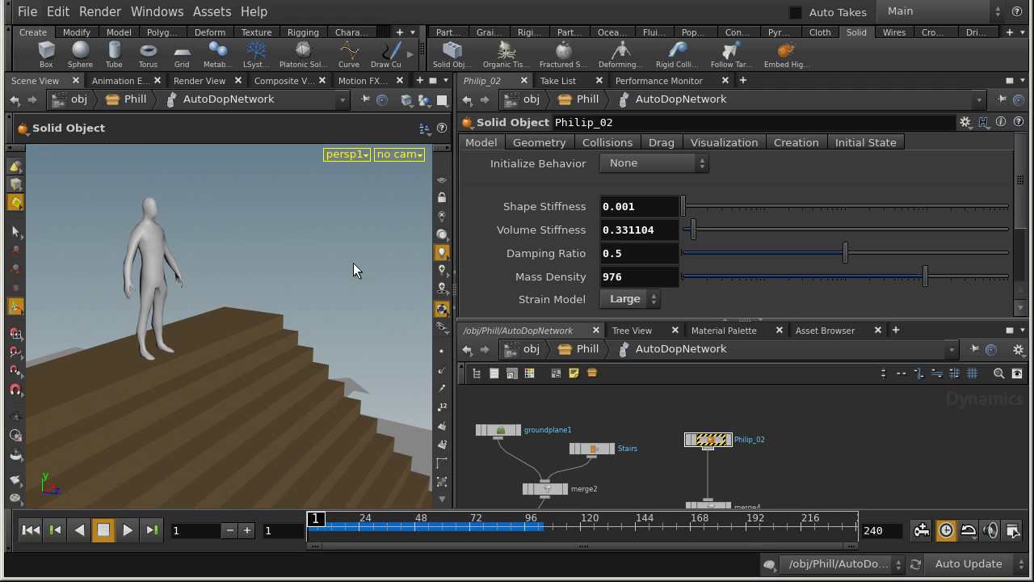
Display geometry points and orbit to a front view of the whole figure
{"action": "left_click", "coordinate": [443, 354]}
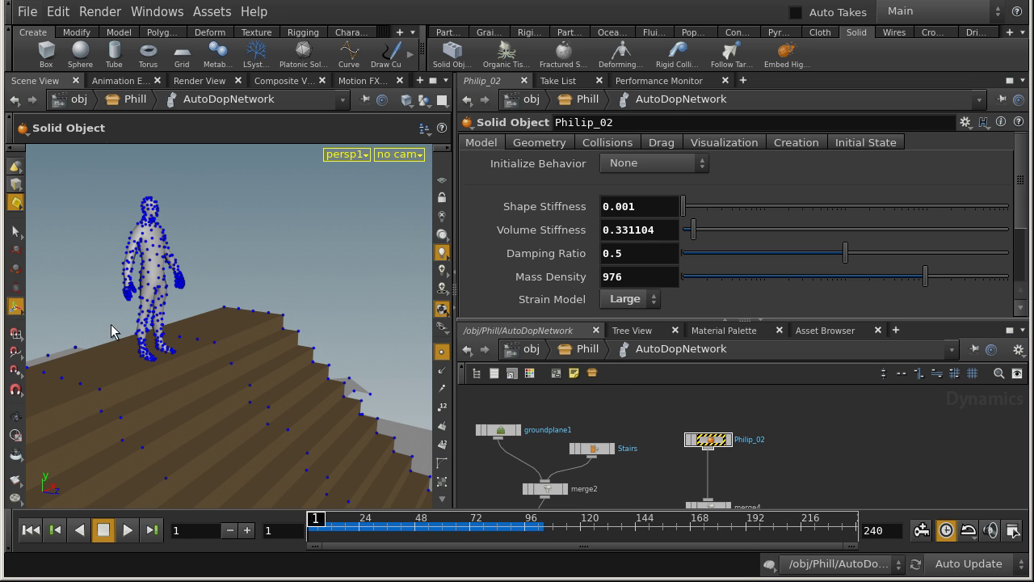
{"action": "key", "text": "Escape"}
{"action": "scroll", "coordinate": [248, 317], "scroll_direction": "up", "scroll_amount": 5}
{"action": "left_click_drag", "start_coordinate": [172, 264], "coordinate": [233, 272]}
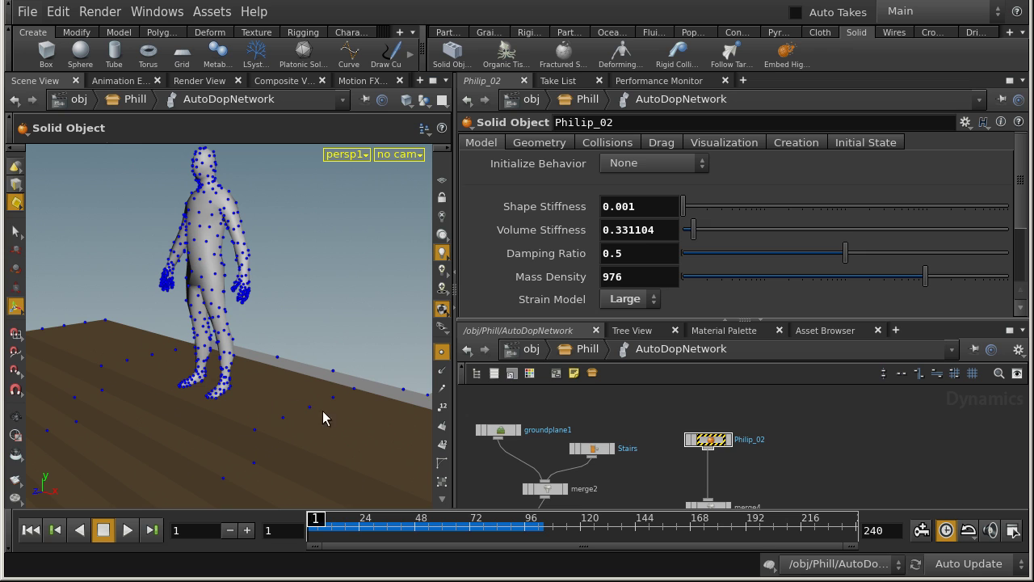
Hide the geometry points and zoom out to show the whole stairs
{"action": "left_click", "coordinate": [441, 349]}
{"action": "left_click", "coordinate": [446, 353]}
{"action": "key", "text": "Escape"}
{"action": "scroll", "coordinate": [191, 341], "scroll_direction": "down", "scroll_amount": 3}
{"action": "left_click_drag", "start_coordinate": [192, 342], "coordinate": [240, 305]}
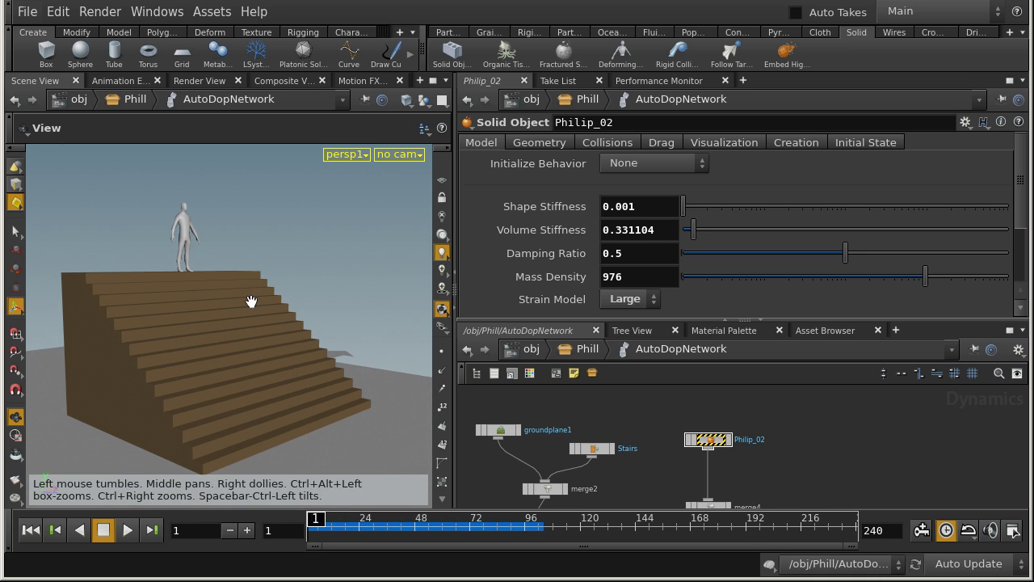
{"action": "key", "text": "Return"}
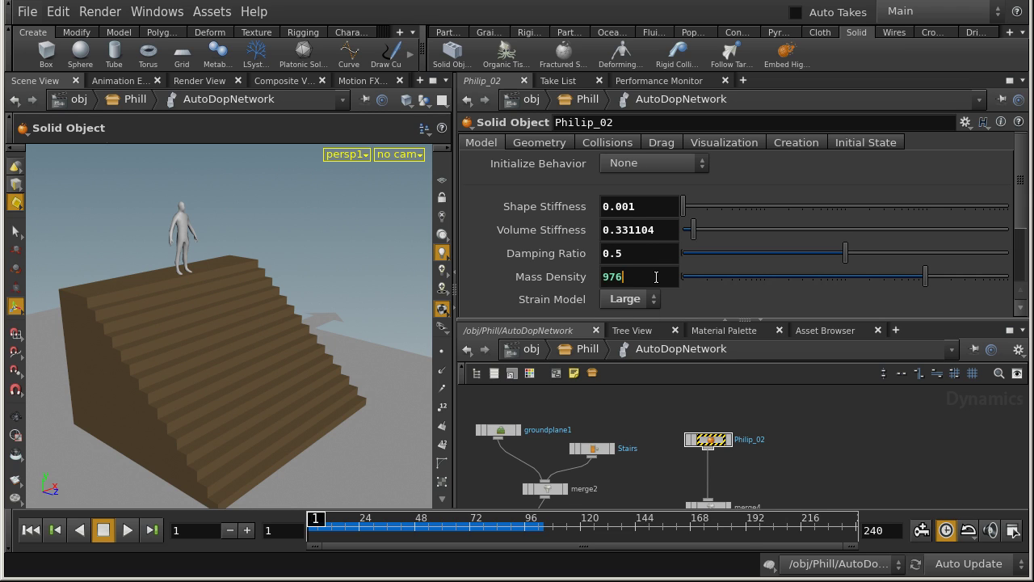
Set the solid figure's Mass Density to 11000 and Damping Ratio to 0.95
{"action": "key", "text": "Return"}
{"action": "type", "text": "11000"}
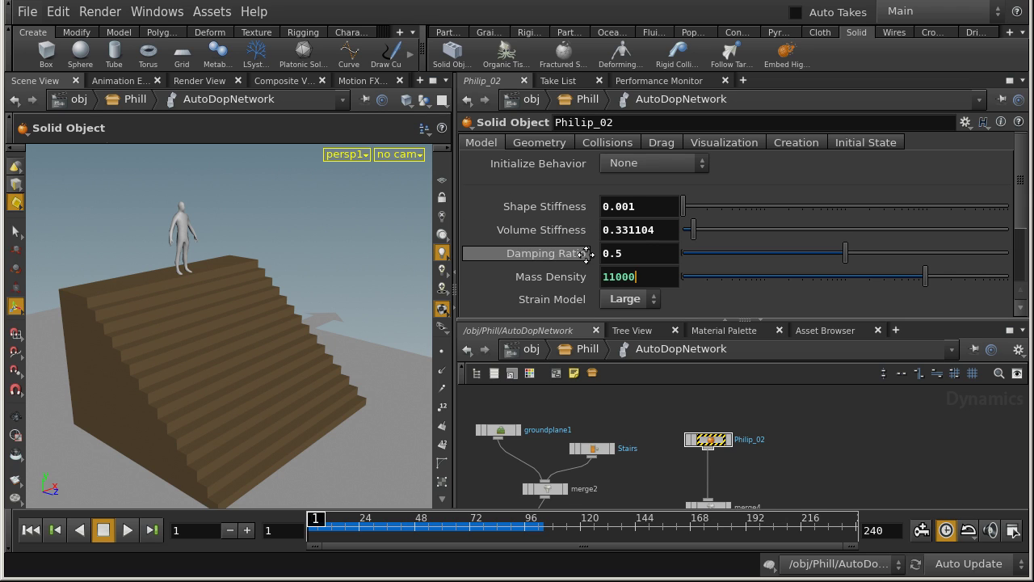
{"action": "left_click", "coordinate": [642, 252]}
{"action": "double_click", "coordinate": [642, 250]}
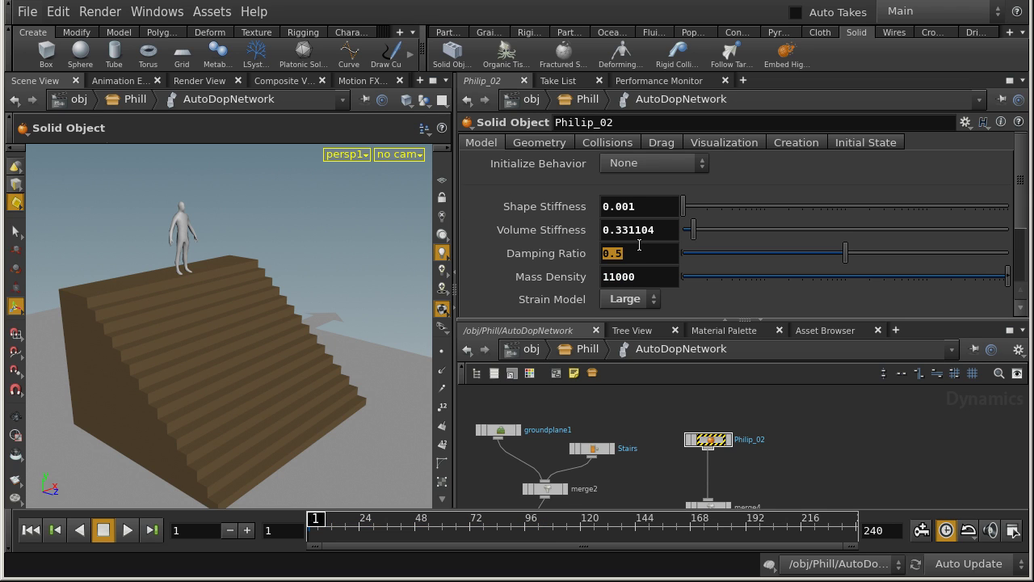
{"action": "left_click", "coordinate": [637, 249]}
{"action": "left_click", "coordinate": [674, 225]}
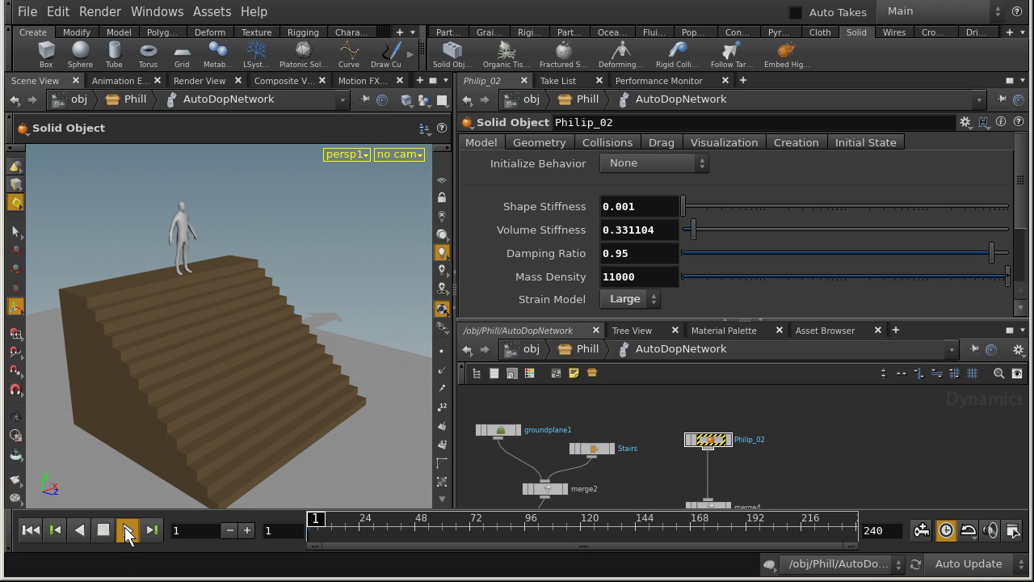
Simulate the heavier, damped figure's fall and stop at frame 172
{"action": "left_click", "coordinate": [126, 529]}
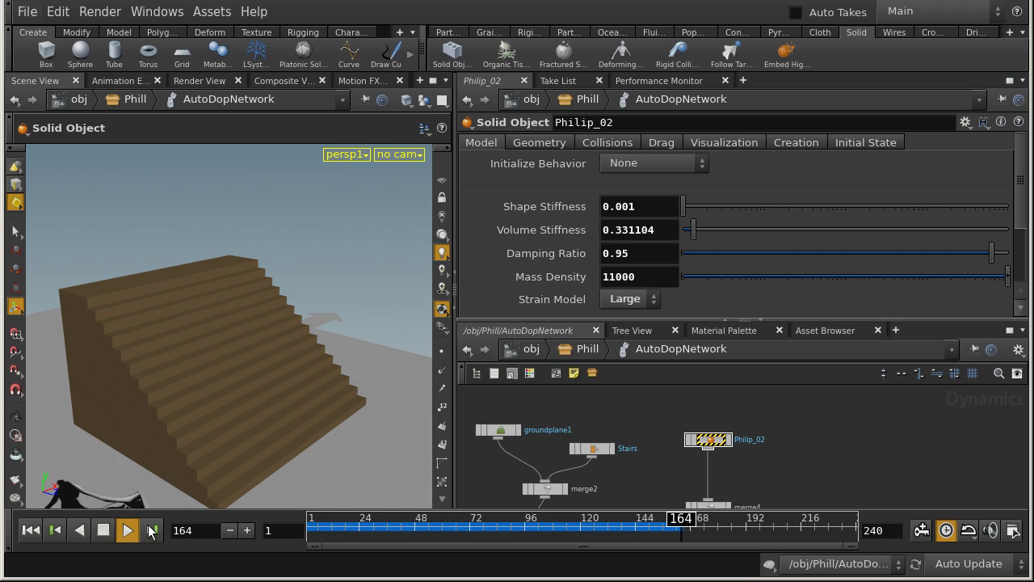
{"action": "left_click", "coordinate": [103, 530]}
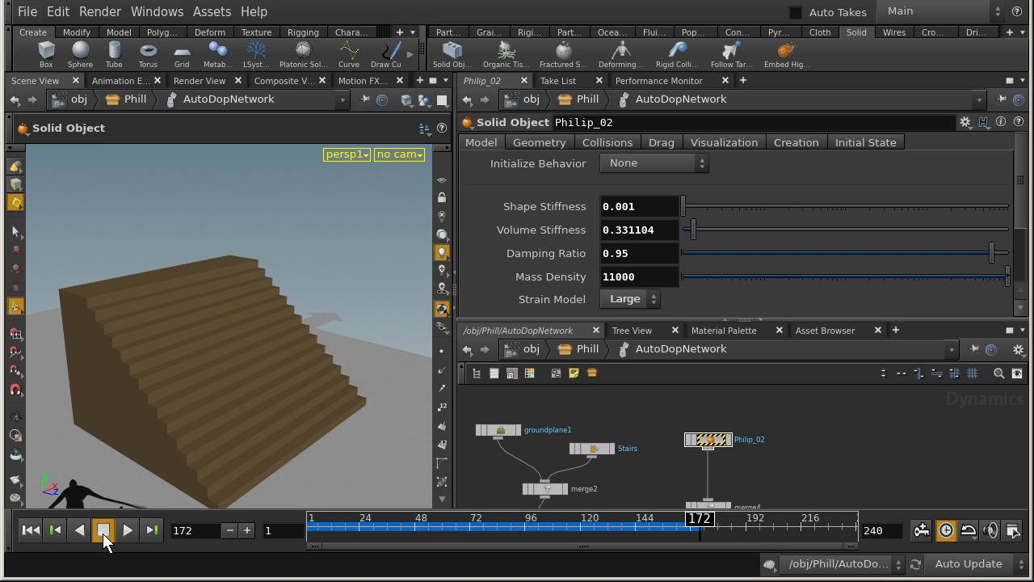
Return the timeline to the simulation's first frame
{"action": "left_click", "coordinate": [30, 530]}
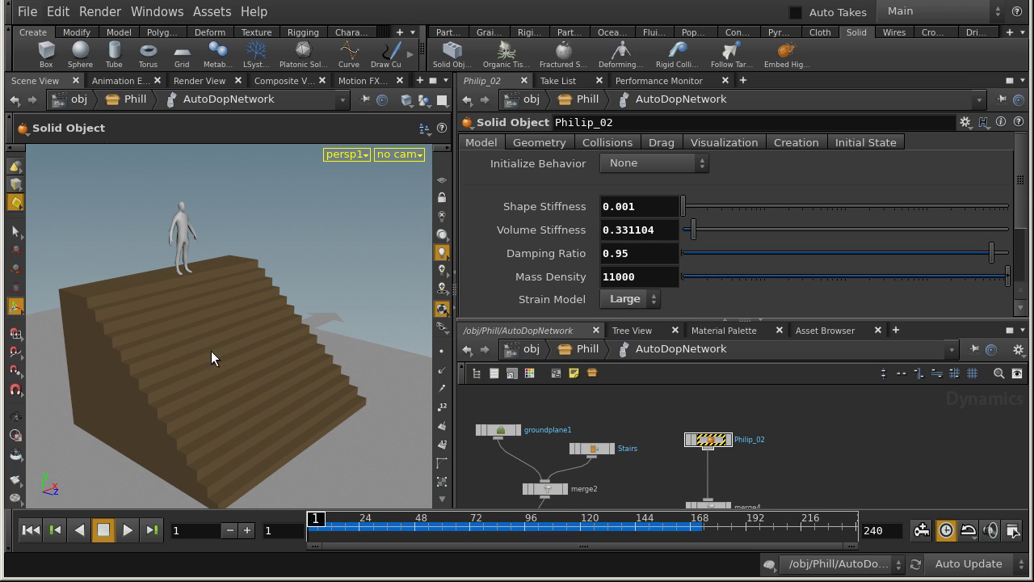
Set the figure's Volume Stiffness to 0.001
{"action": "left_click", "coordinate": [661, 233]}
{"action": "left_click_drag", "start_coordinate": [669, 233], "coordinate": [615, 248]}
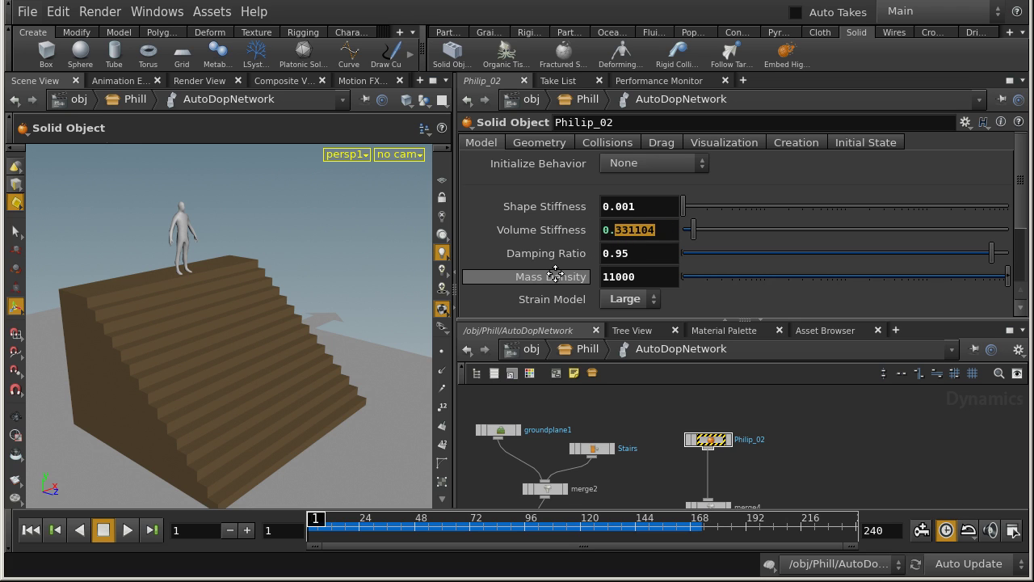
{"action": "type", "text": "001"}
{"action": "key", "text": "Return"}
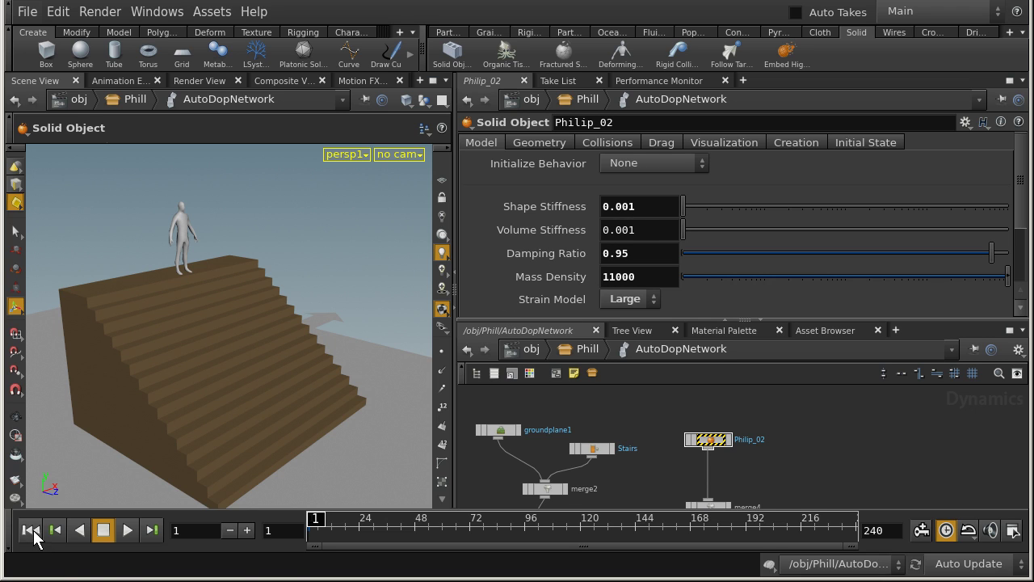
Simulate the fall to frame 78, rewind, replay it, and rewind to frame 1
{"action": "left_click", "coordinate": [129, 533]}
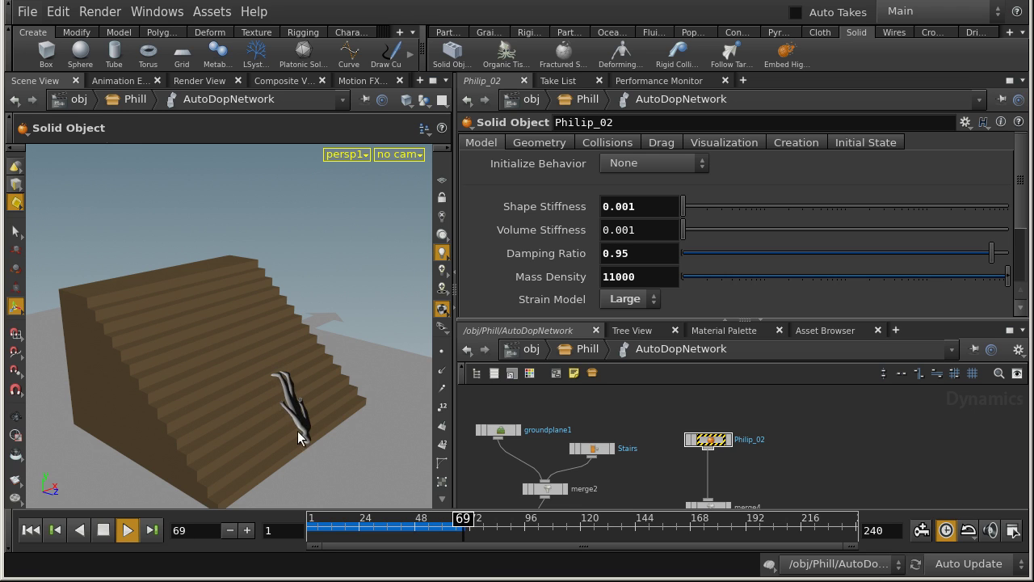
{"action": "left_click", "coordinate": [104, 533]}
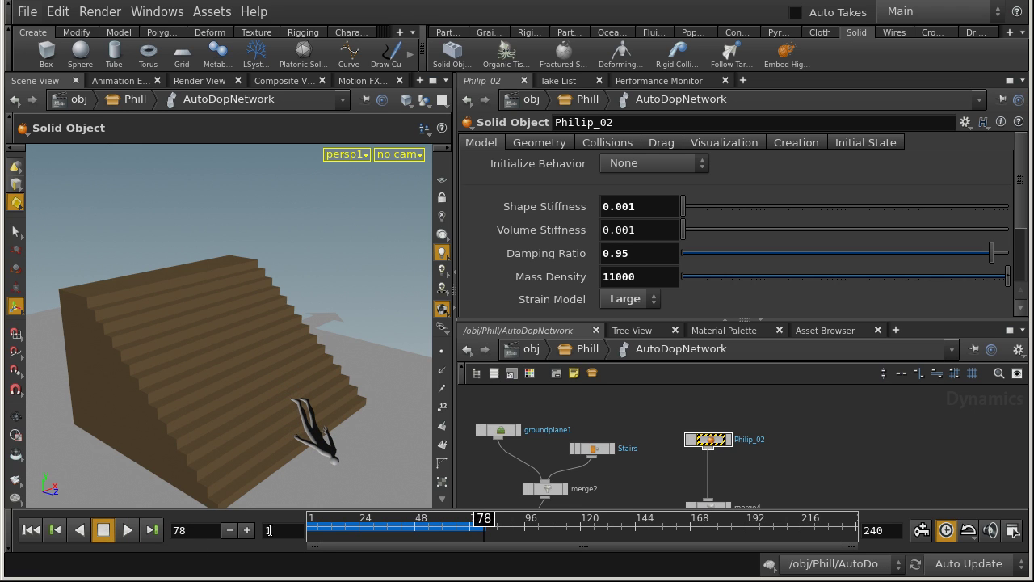
{"action": "left_click", "coordinate": [30, 529]}
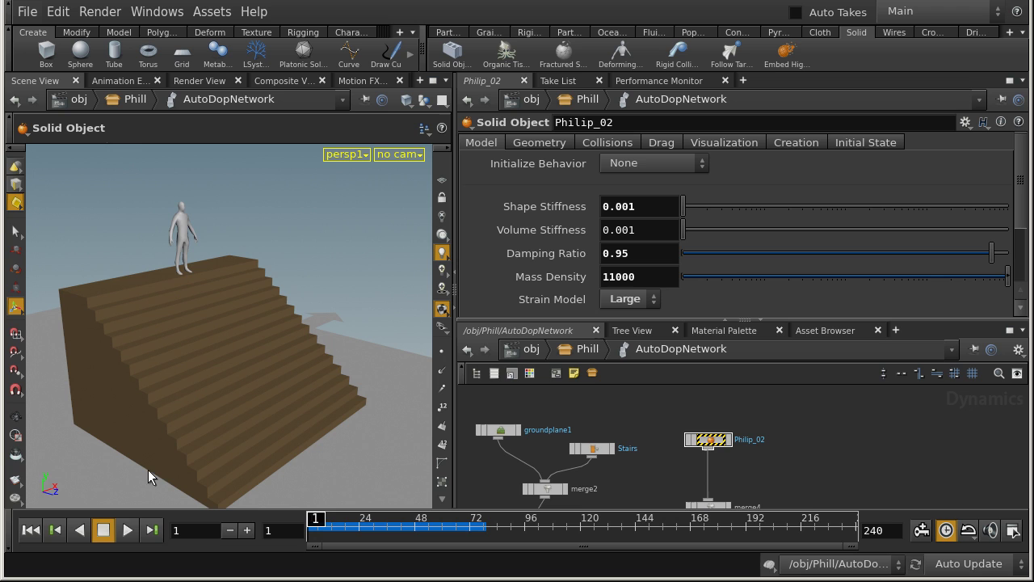
{"action": "left_click", "coordinate": [127, 532]}
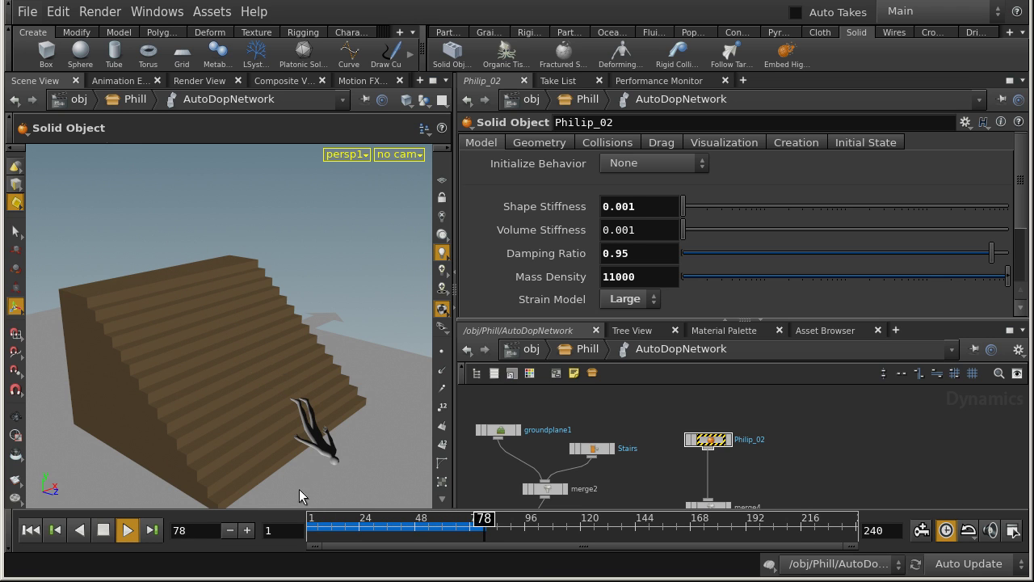
{"action": "left_click", "coordinate": [105, 533]}
{"action": "left_click", "coordinate": [31, 530]}
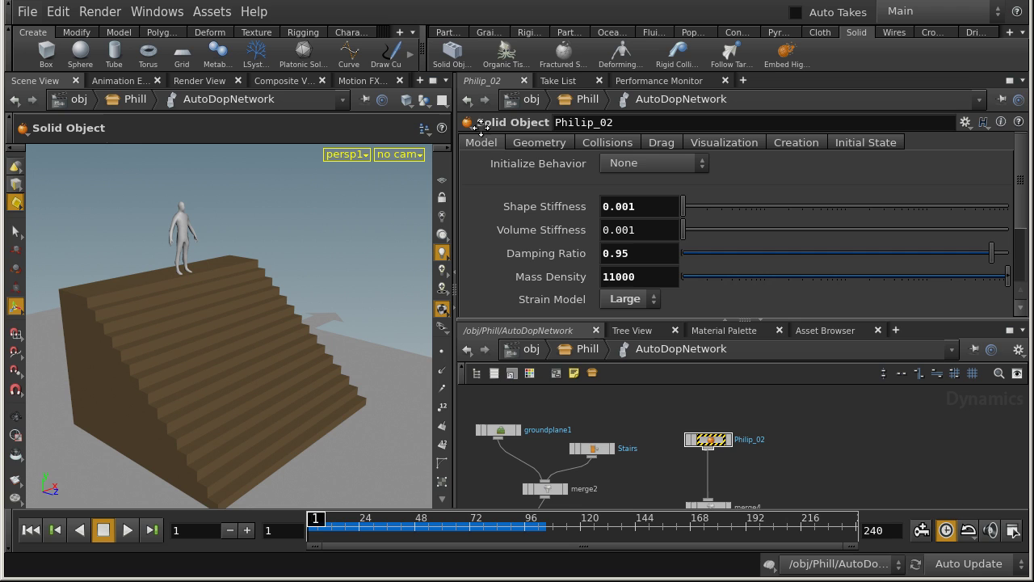
Select Philip_02 and center finiteelementsolver1 in the network to view its settings
{"action": "left_click_drag", "start_coordinate": [829, 405], "coordinate": [691, 461]}
{"action": "key", "text": "space"}
{"action": "scroll", "coordinate": [866, 440], "scroll_direction": "up", "scroll_amount": 2}
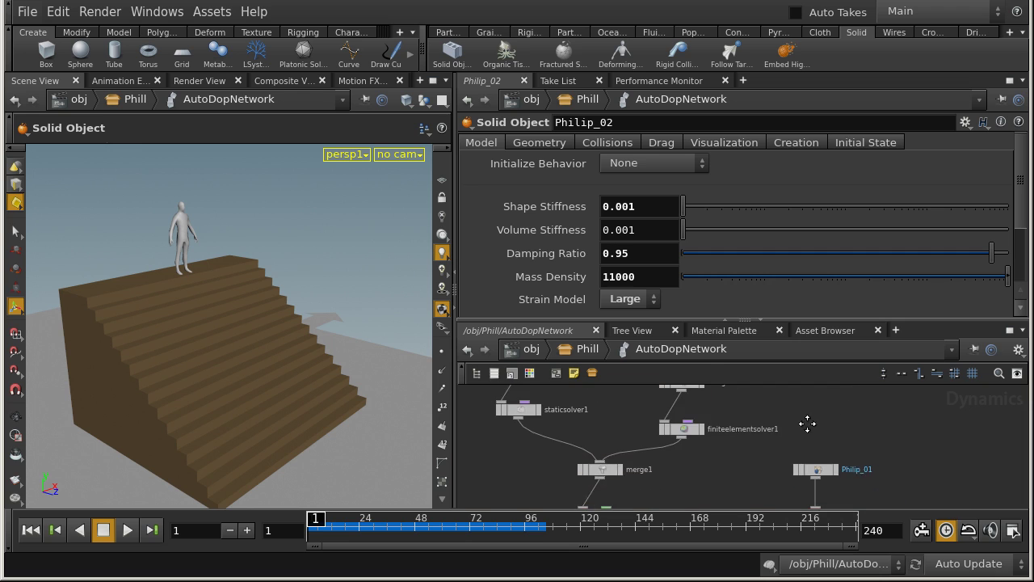
{"action": "scroll", "coordinate": [729, 435], "scroll_direction": "up", "scroll_amount": 3}
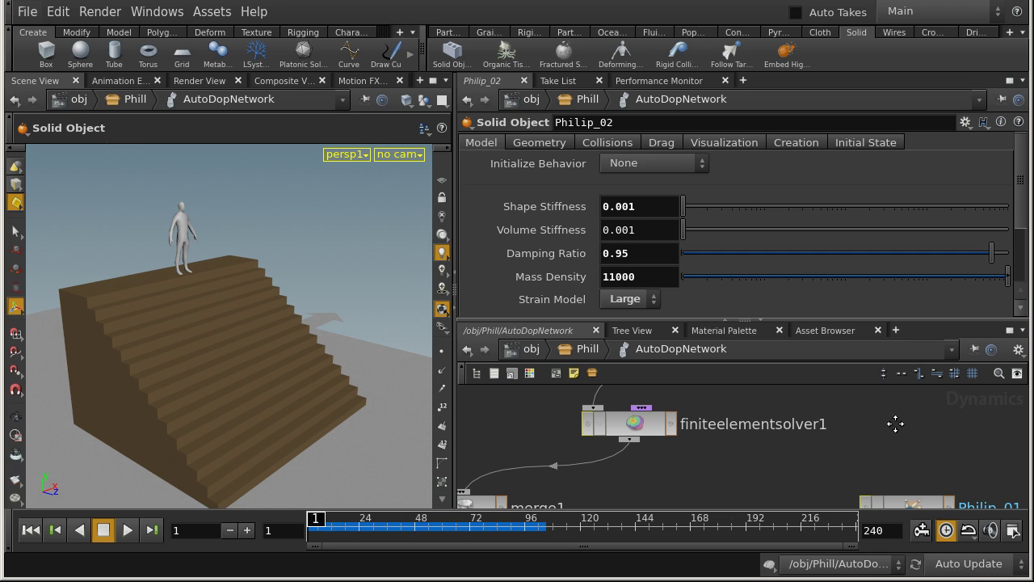
{"action": "middle_click_drag", "start_coordinate": [896, 423], "coordinate": [813, 454]}
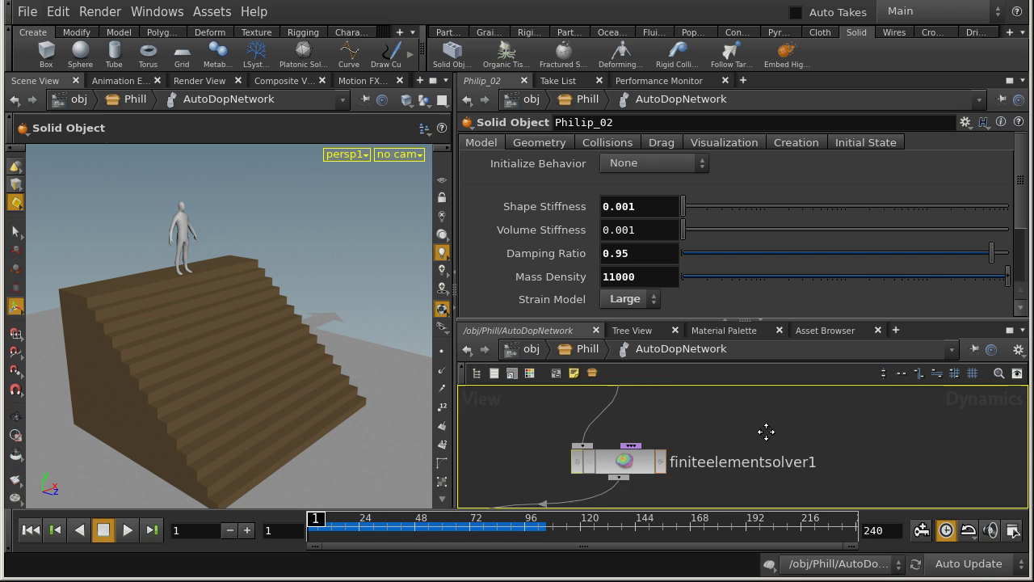
{"action": "middle_click_drag", "start_coordinate": [766, 432], "coordinate": [765, 460]}
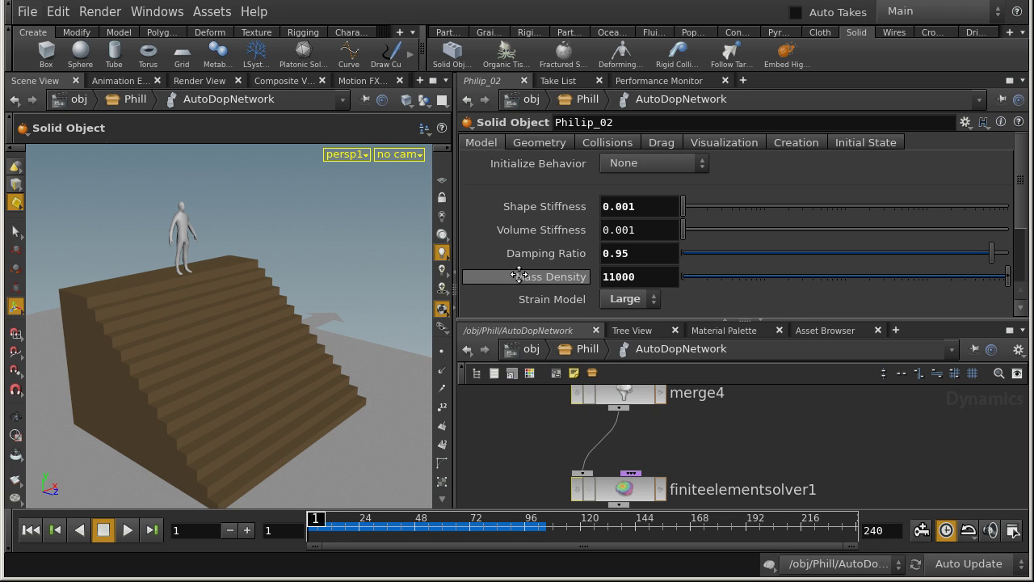
{"action": "middle_click_drag", "start_coordinate": [834, 446], "coordinate": [769, 433]}
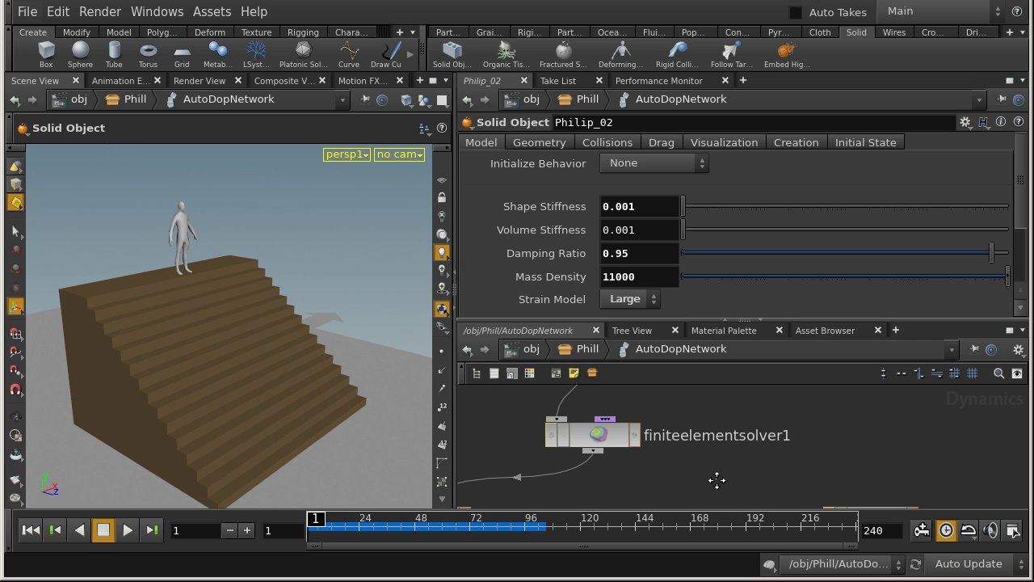
{"action": "left_click", "coordinate": [600, 436]}
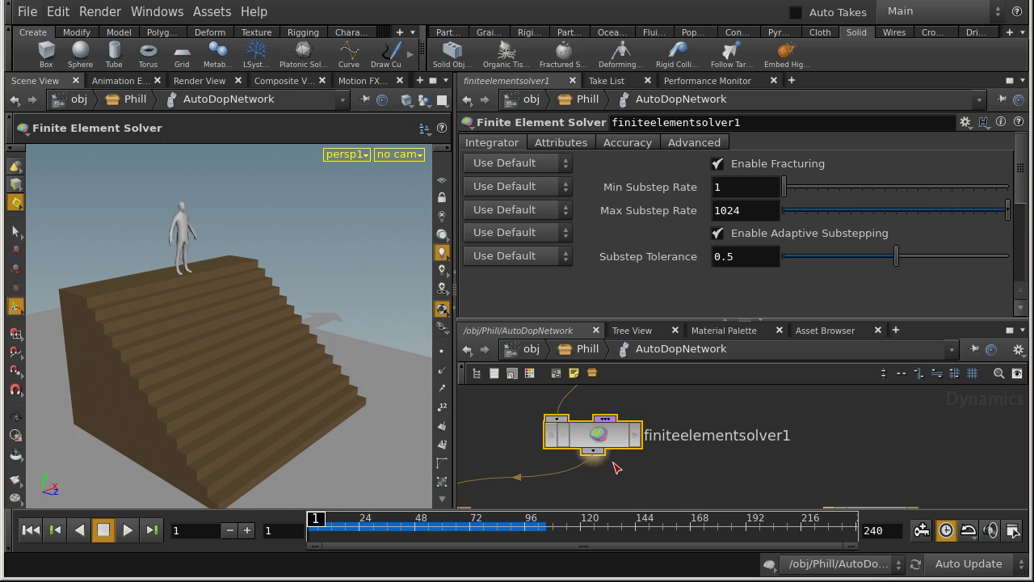
Pan to staticsolver1 and the merge nodes, then return to the object level
{"action": "left_click", "coordinate": [738, 468]}
{"action": "middle_click_drag", "start_coordinate": [756, 458], "coordinate": [789, 487]}
{"action": "middle_click_drag", "start_coordinate": [790, 432], "coordinate": [703, 460]}
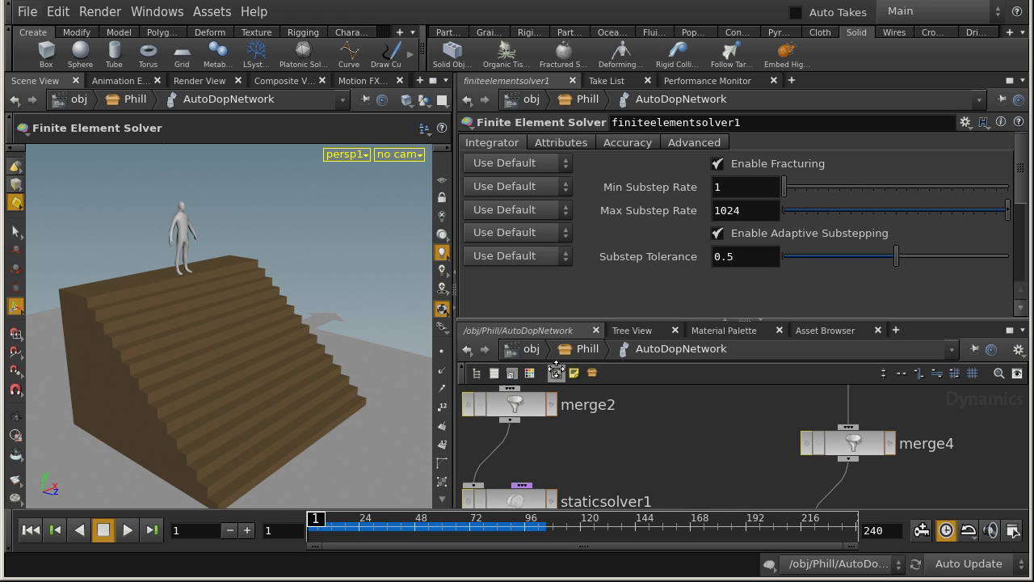
{"action": "left_click", "coordinate": [532, 348]}
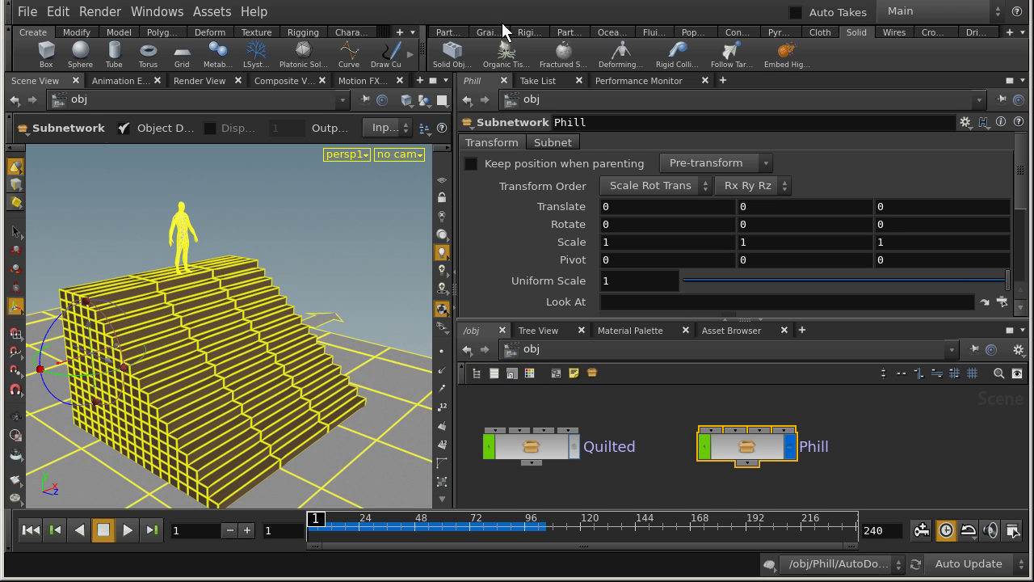
Hide the Phill stairs scene and move its node aside to the right
{"action": "left_click", "coordinate": [791, 449]}
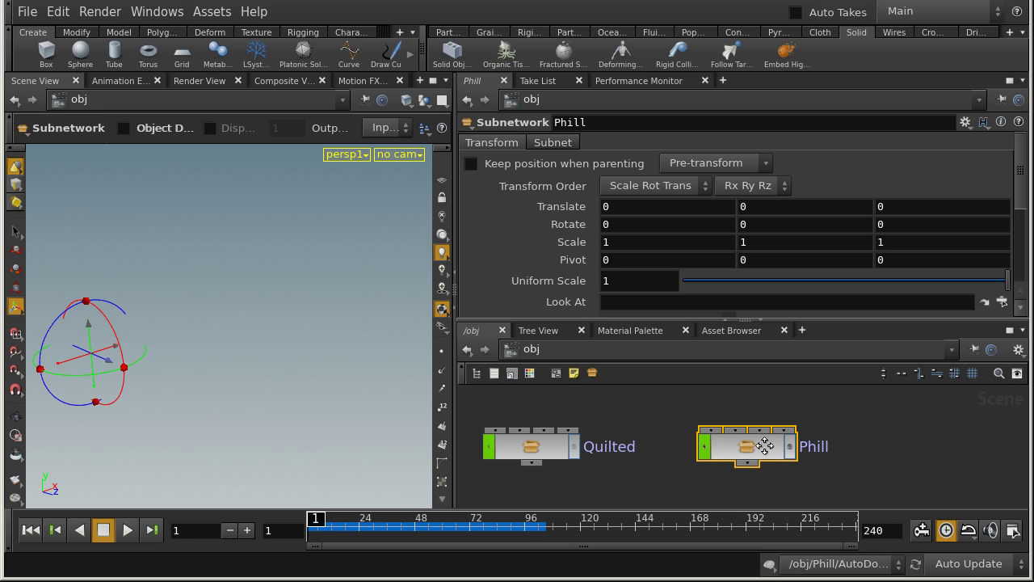
{"action": "left_click_drag", "start_coordinate": [734, 445], "coordinate": [912, 447]}
{"action": "left_click", "coordinate": [646, 412]}
Display the Quilted scene and enter its network with all nodes framed
{"action": "middle_click_drag", "start_coordinate": [643, 409], "coordinate": [720, 412]}
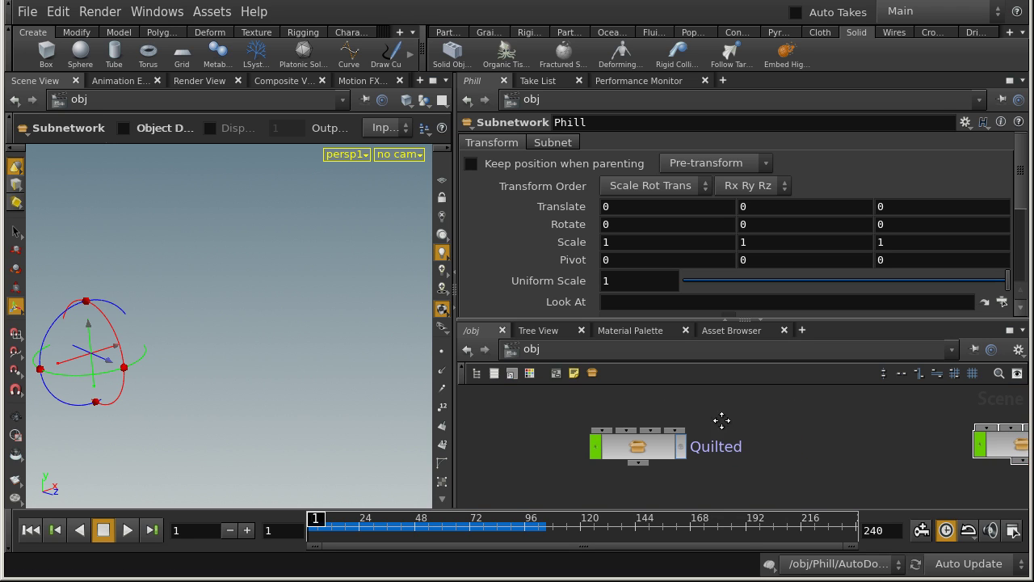
{"action": "left_click", "coordinate": [680, 449]}
{"action": "double_click", "coordinate": [638, 445]}
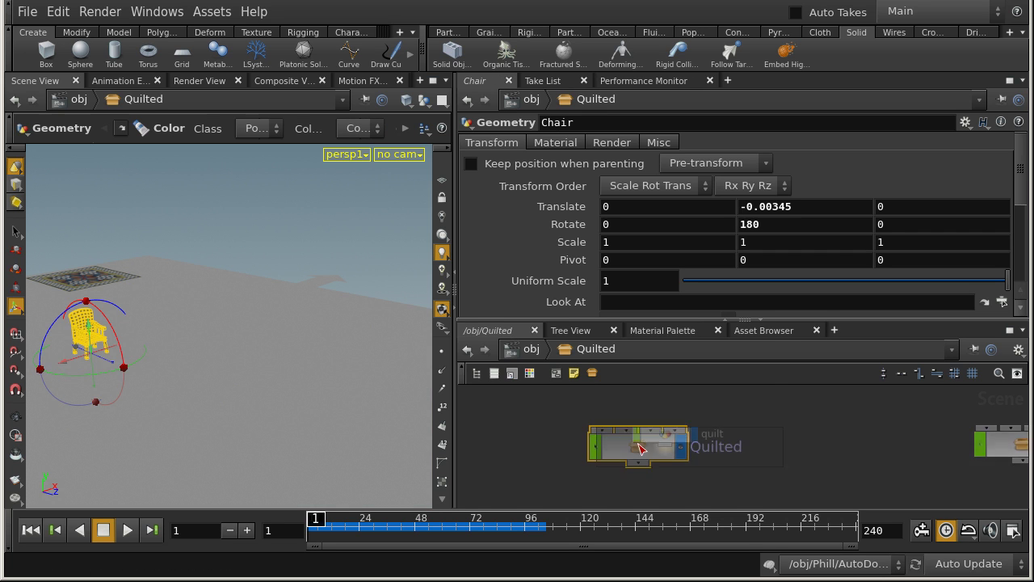
{"action": "key", "text": "h"}
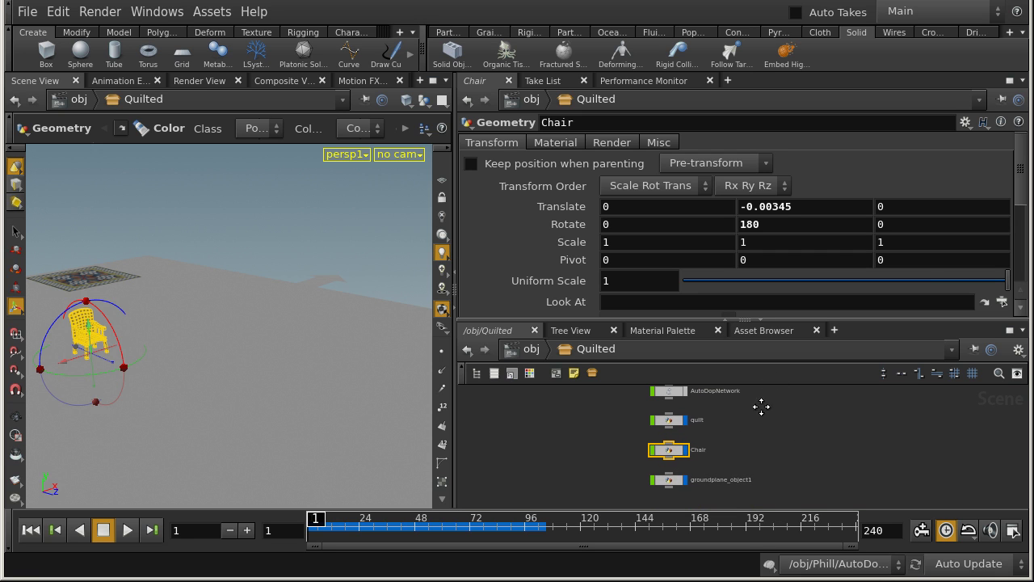
Widen the 3D viewport and frame the view on the chair
{"action": "left_click_drag", "start_coordinate": [455, 452], "coordinate": [568, 453]}
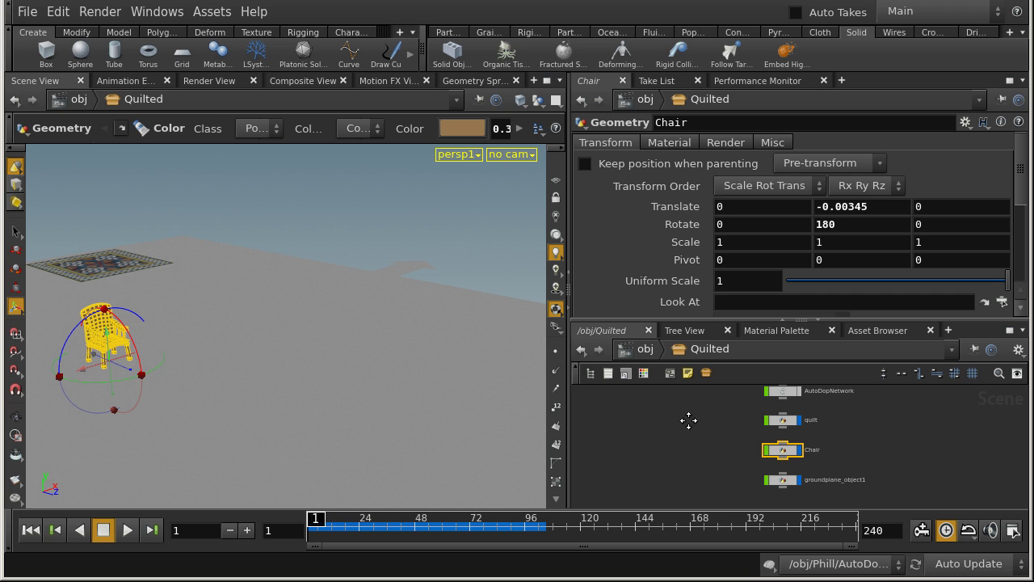
{"action": "middle_click_drag", "start_coordinate": [688, 420], "coordinate": [665, 411]}
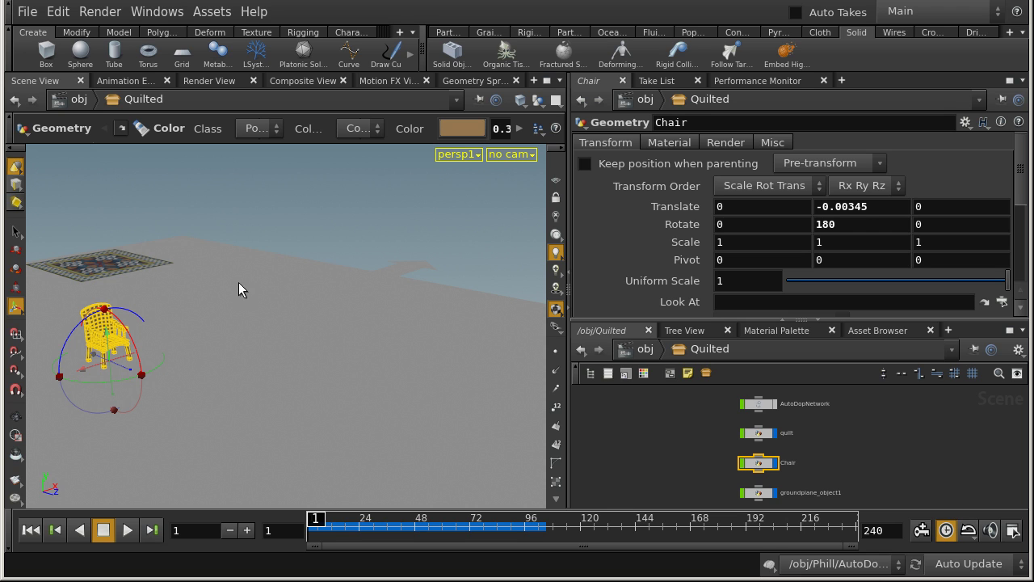
{"action": "key", "text": "Escape"}
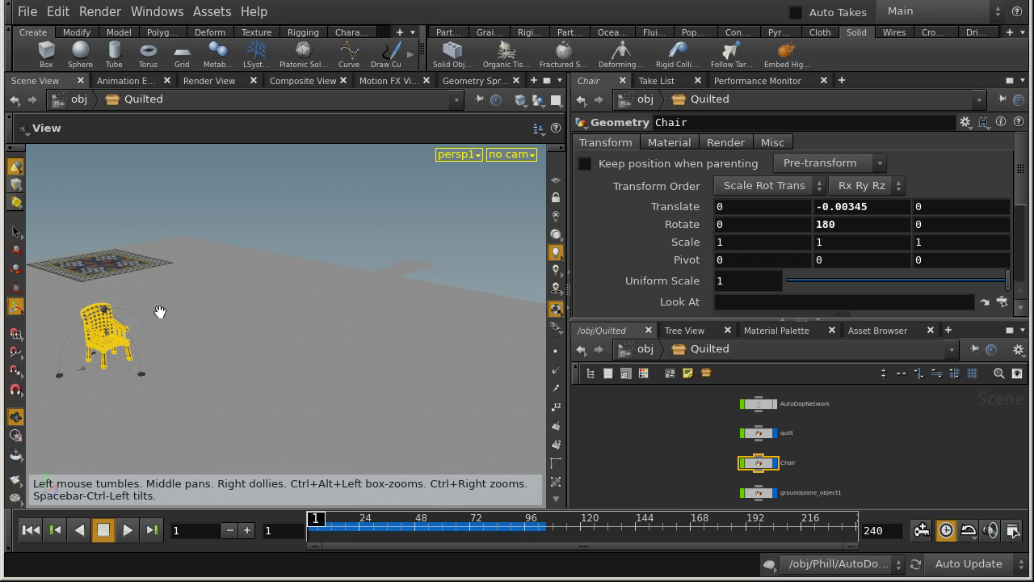
{"action": "key", "text": "f"}
View the chair from a low side angle and from above with the quilt, then deselect it
{"action": "left_click_drag", "start_coordinate": [356, 337], "coordinate": [415, 300]}
{"action": "right_click_drag", "start_coordinate": [415, 300], "coordinate": [289, 304]}
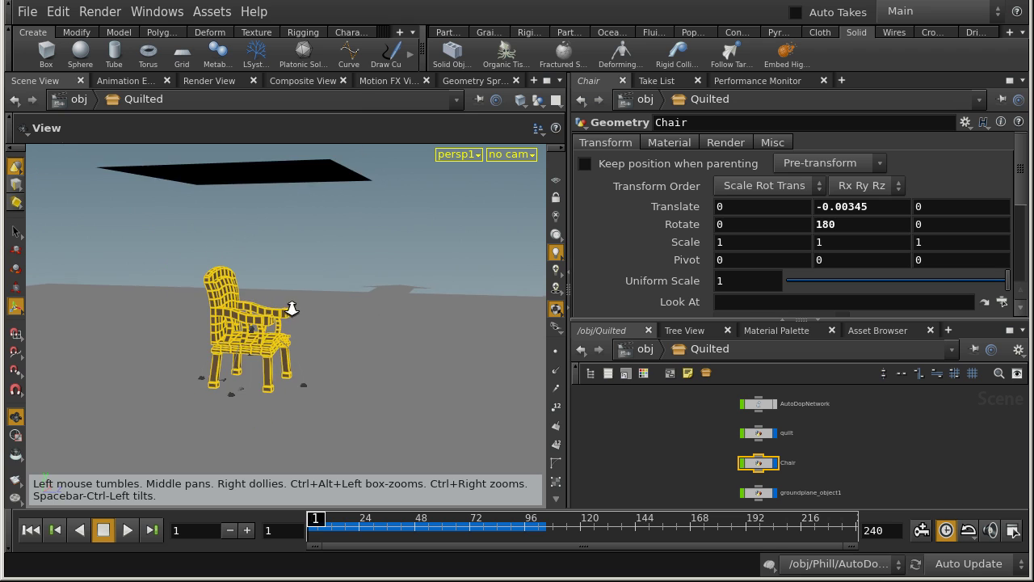
{"action": "left_click_drag", "start_coordinate": [289, 305], "coordinate": [283, 316]}
{"action": "key", "text": "Escape"}
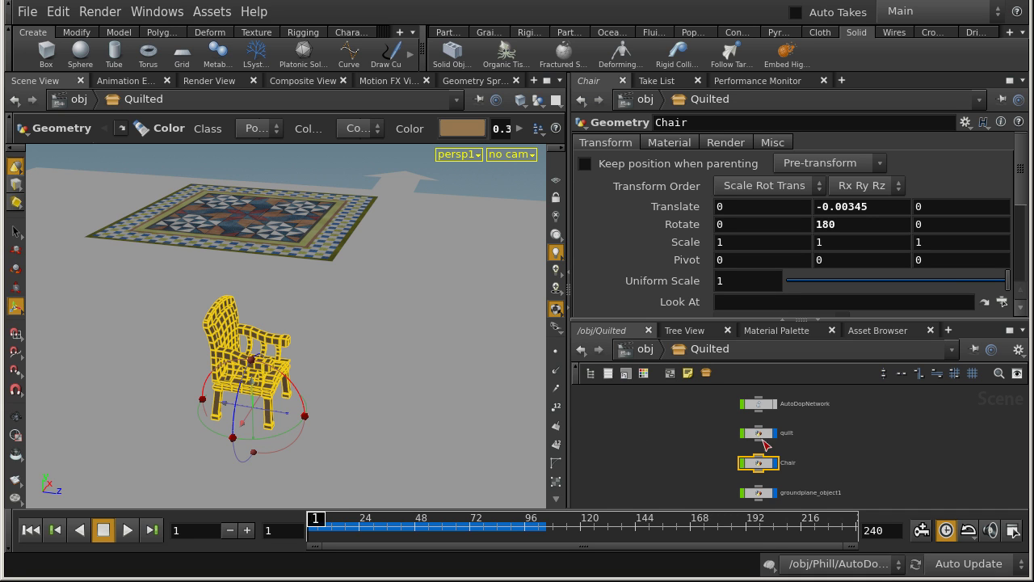
{"action": "left_click", "coordinate": [894, 445]}
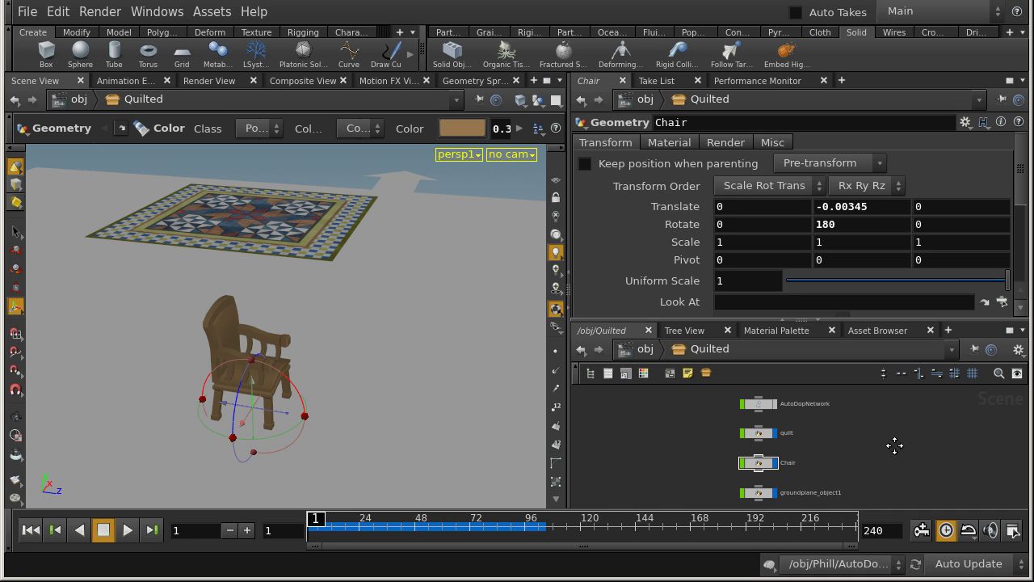
{"action": "double_click", "coordinate": [758, 404]}
{"action": "scroll", "coordinate": [836, 445], "scroll_direction": "up", "scroll_amount": 3}
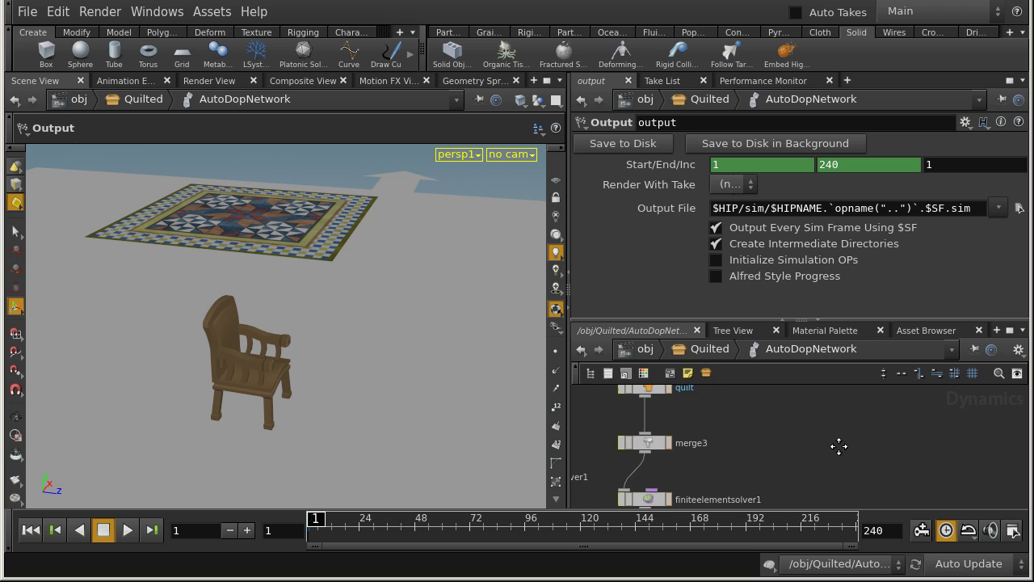
{"action": "left_click", "coordinate": [715, 436]}
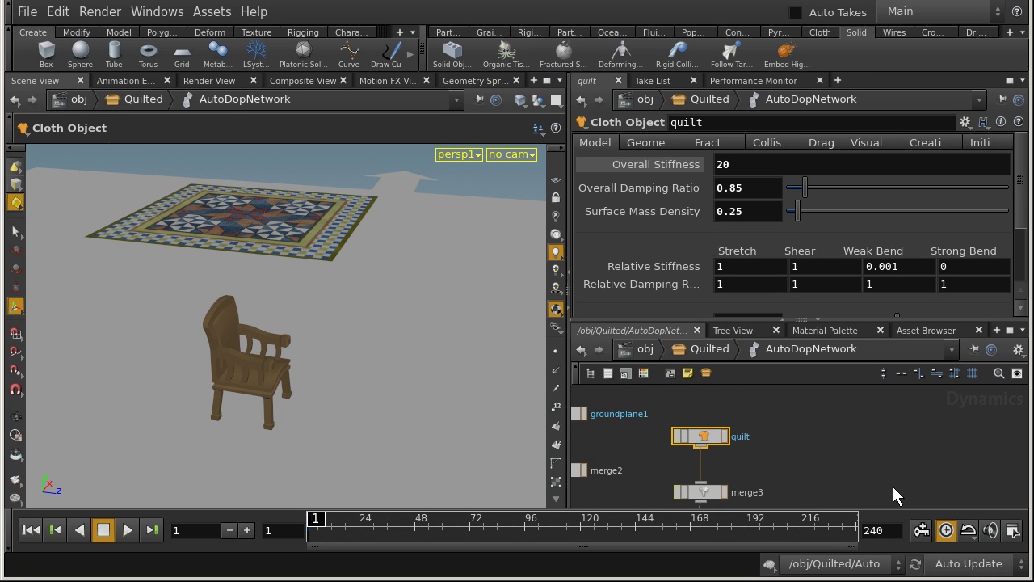
{"action": "middle_click_drag", "start_coordinate": [895, 492], "coordinate": [738, 409]}
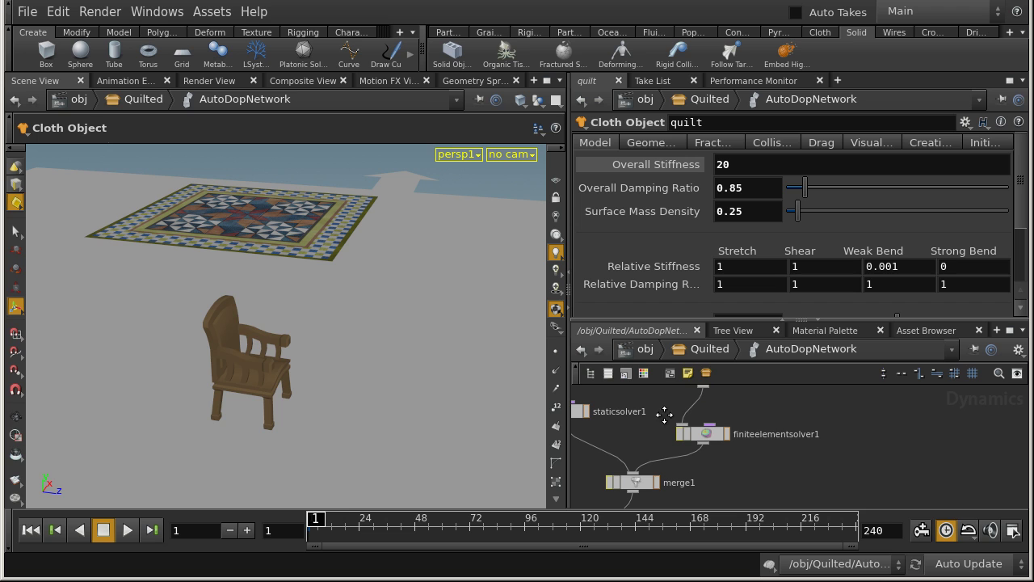
{"action": "left_click", "coordinate": [705, 434]}
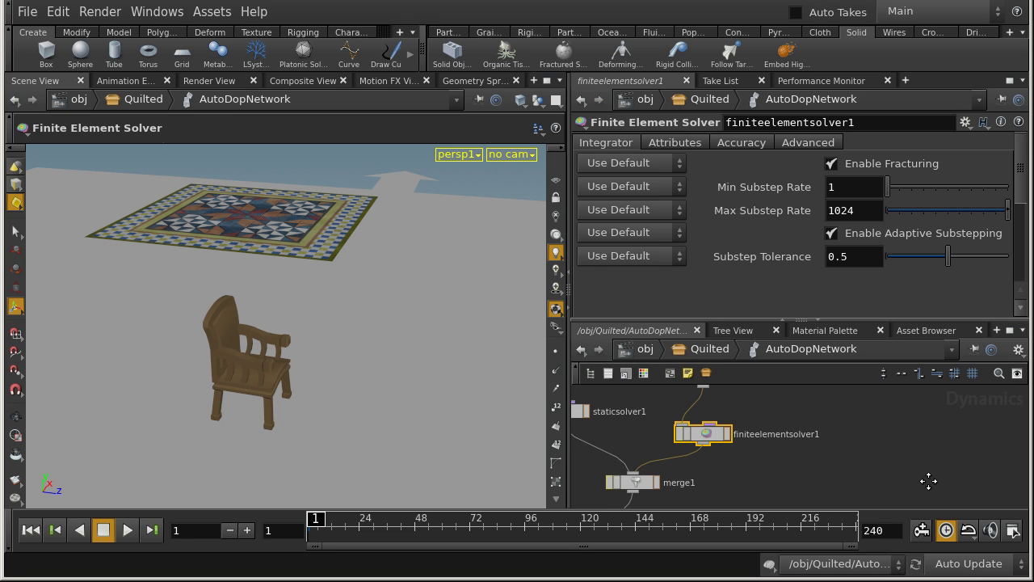
Go back to the Quilted network level and select the Chair object node
{"action": "left_click", "coordinate": [678, 346]}
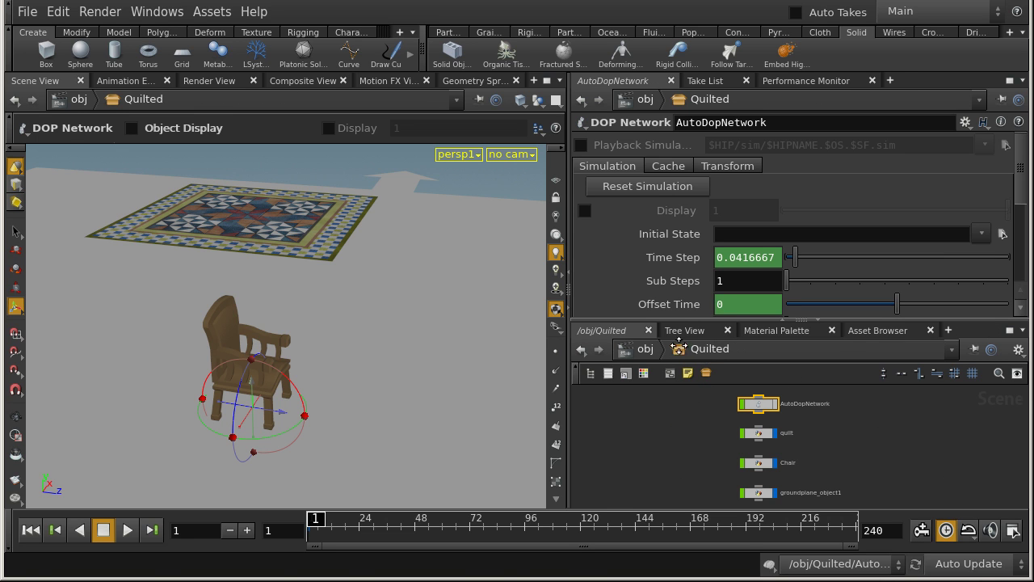
{"action": "middle_click_drag", "start_coordinate": [961, 446], "coordinate": [845, 437]}
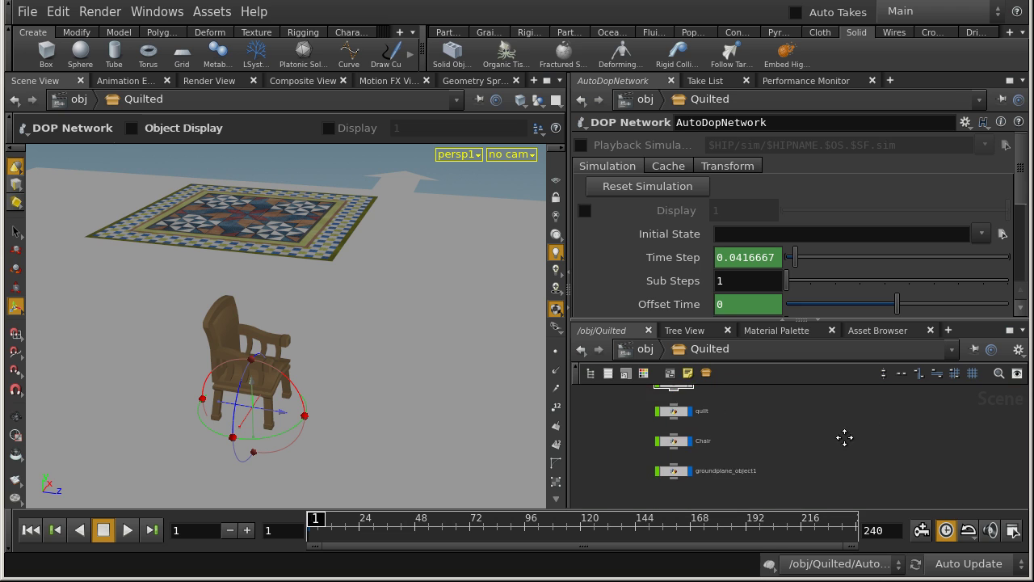
{"action": "scroll", "coordinate": [808, 440], "scroll_direction": "up", "scroll_amount": 3}
{"action": "left_click_drag", "start_coordinate": [720, 428], "coordinate": [578, 457]}
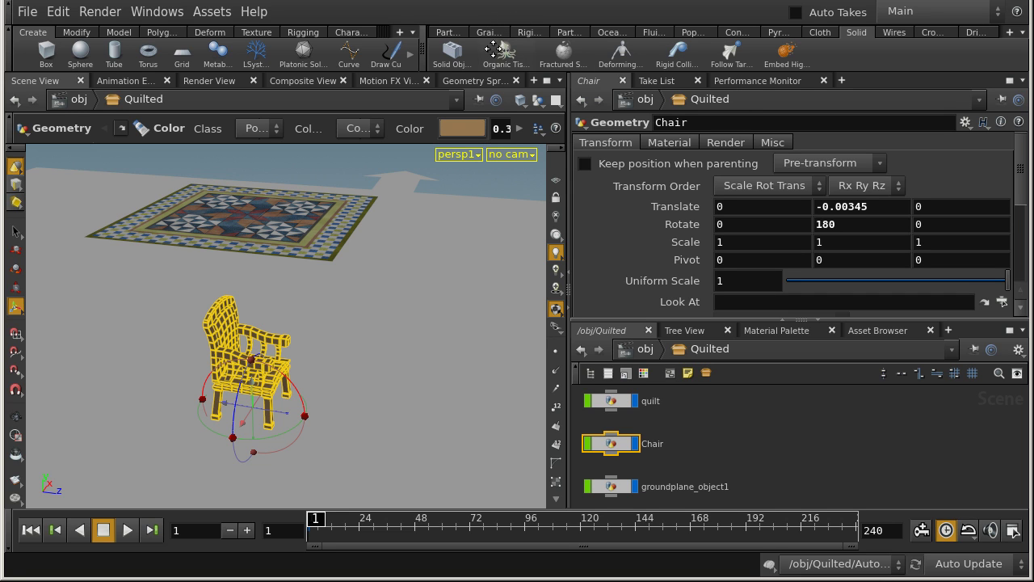
Turn the chair into a finite element solid object and inspect it in the viewport
{"action": "left_click", "coordinate": [453, 53]}
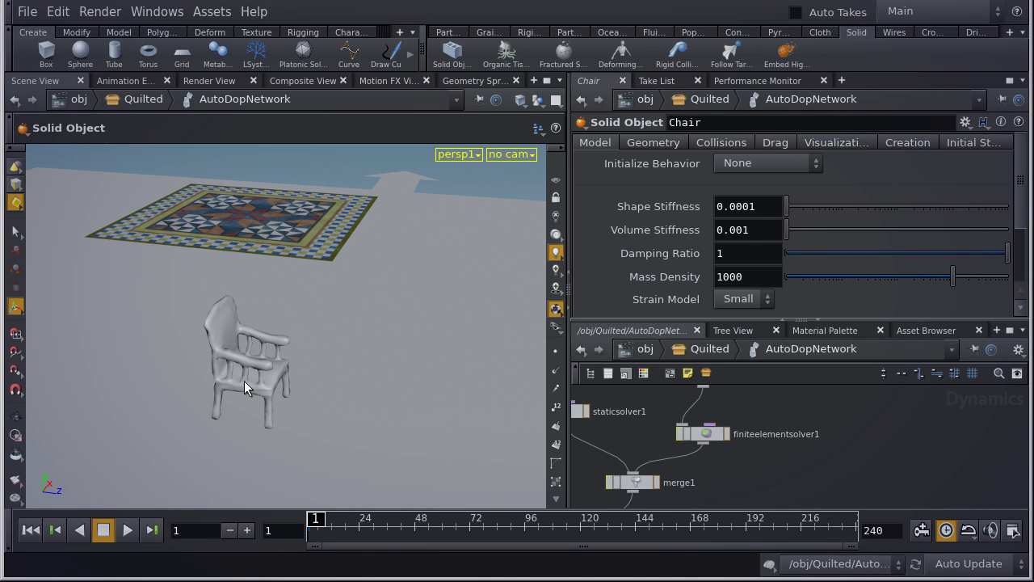
{"action": "key", "text": "Escape"}
{"action": "right_click_drag", "start_coordinate": [199, 369], "coordinate": [362, 362]}
{"action": "left_click_drag", "start_coordinate": [309, 388], "coordinate": [300, 240]}
{"action": "key", "text": "Return"}
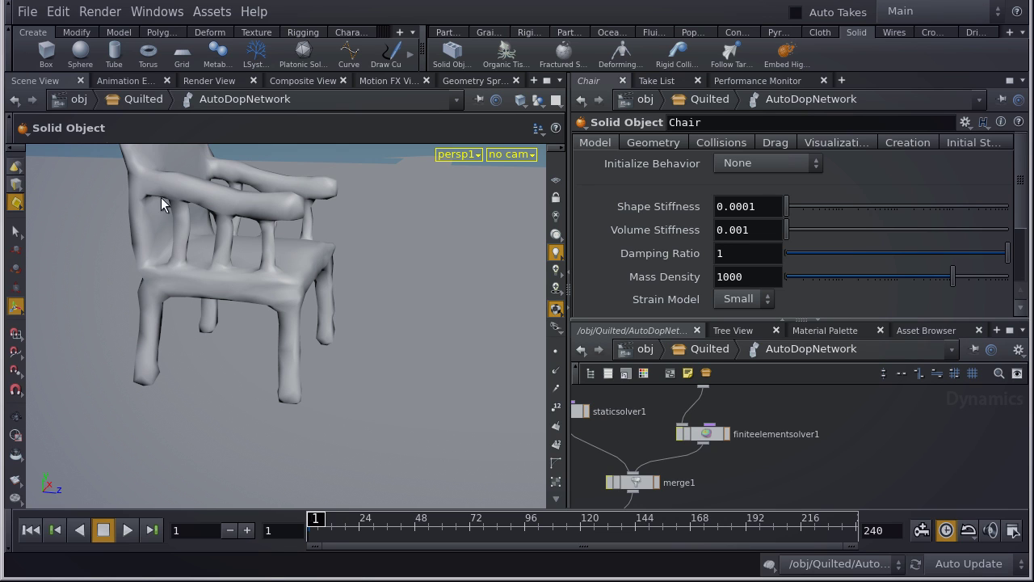
{"action": "key", "text": "Escape"}
{"action": "left_click_drag", "start_coordinate": [319, 321], "coordinate": [350, 318]}
{"action": "right_click_drag", "start_coordinate": [351, 318], "coordinate": [319, 337]}
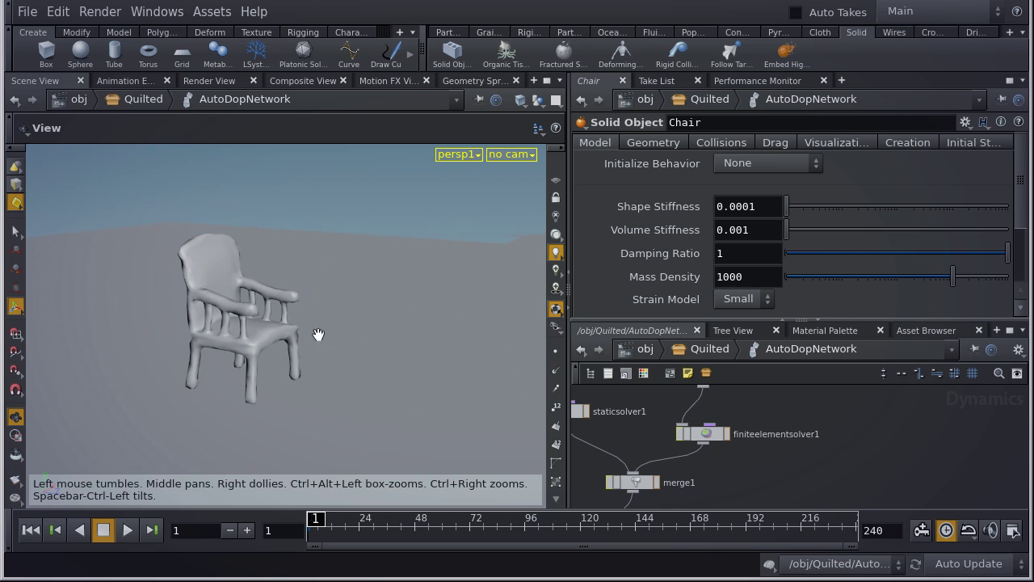
{"action": "left_click_drag", "start_coordinate": [318, 337], "coordinate": [331, 325]}
{"action": "key", "text": "Return"}
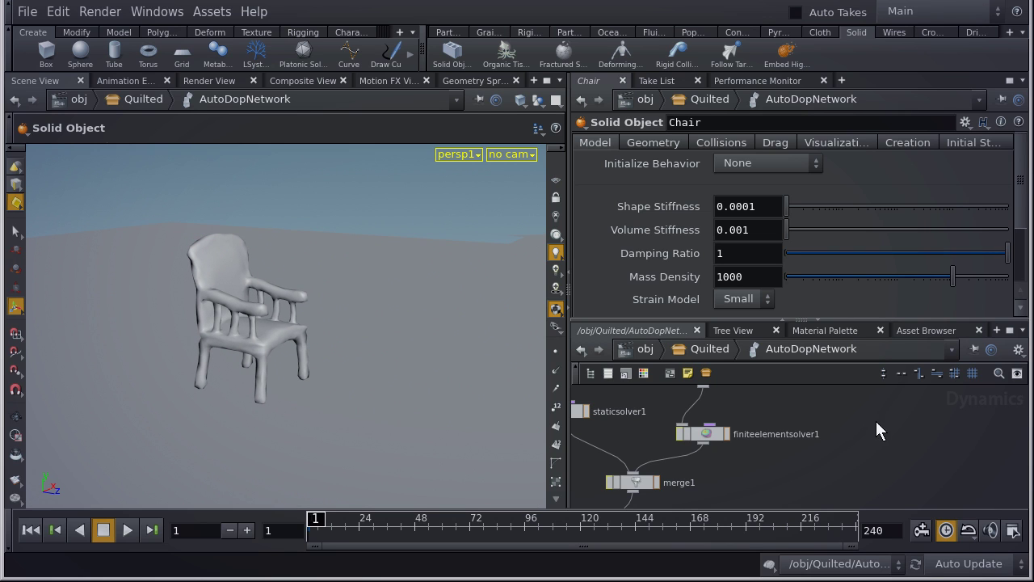
Place the Chair node beside merge3 with quilt above, then auto-layout the network with L
{"action": "middle_click_drag", "start_coordinate": [876, 421], "coordinate": [875, 471]}
{"action": "middle_click_drag", "start_coordinate": [884, 422], "coordinate": [855, 482]}
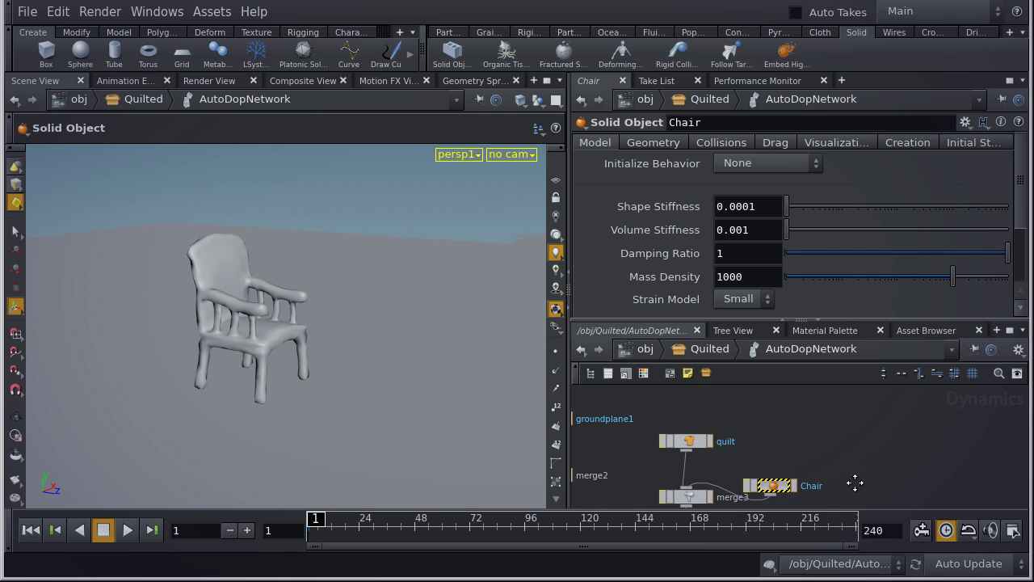
{"action": "left_click_drag", "start_coordinate": [771, 485], "coordinate": [814, 440]}
{"action": "left_click_drag", "start_coordinate": [687, 440], "coordinate": [686, 412]}
{"action": "key", "text": "l"}
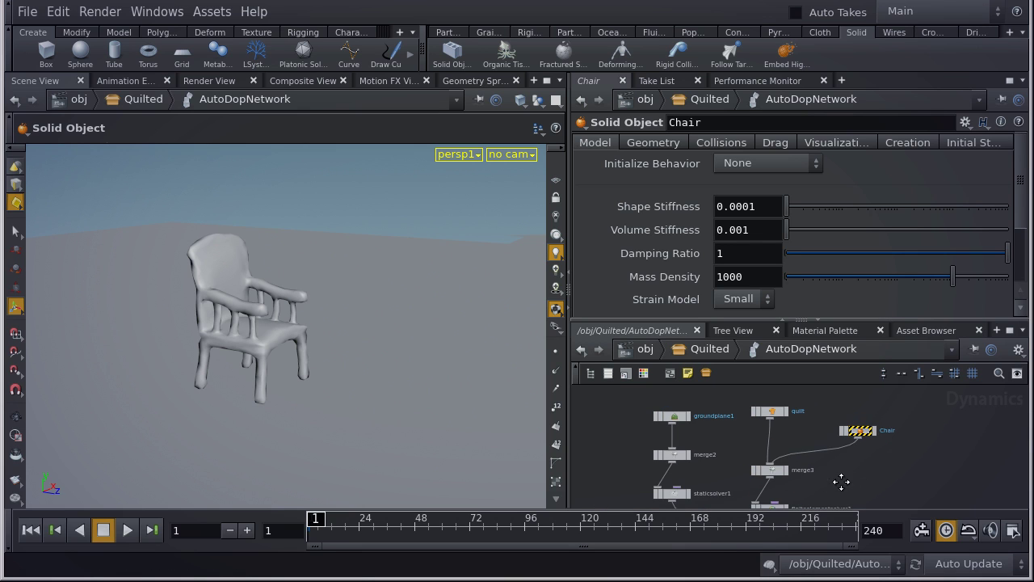
Select the Chair solid object node to show its stiffness, damping and mass density settings
{"action": "mouse_move", "coordinate": [686, 461]}
{"action": "middle_mouse_down"}
{"action": "mouse_move", "coordinate": [685, 452]}
{"action": "mouse_move", "coordinate": [684, 471]}
{"action": "middle_mouse_up"}
{"action": "scroll", "coordinate": [724, 433], "scroll_direction": "up", "scroll_amount": 2}
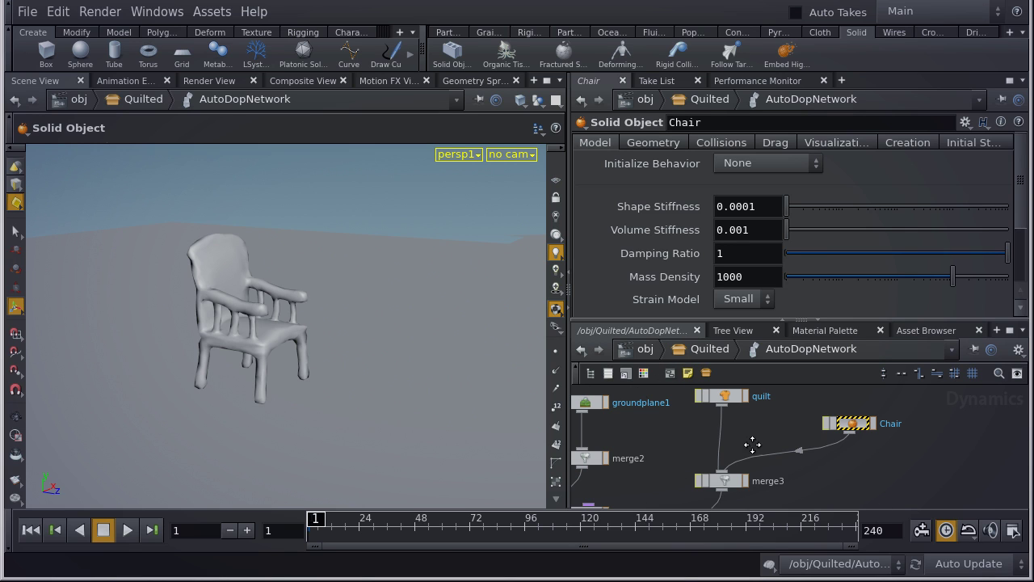
{"action": "middle_click_drag", "start_coordinate": [893, 486], "coordinate": [865, 409]}
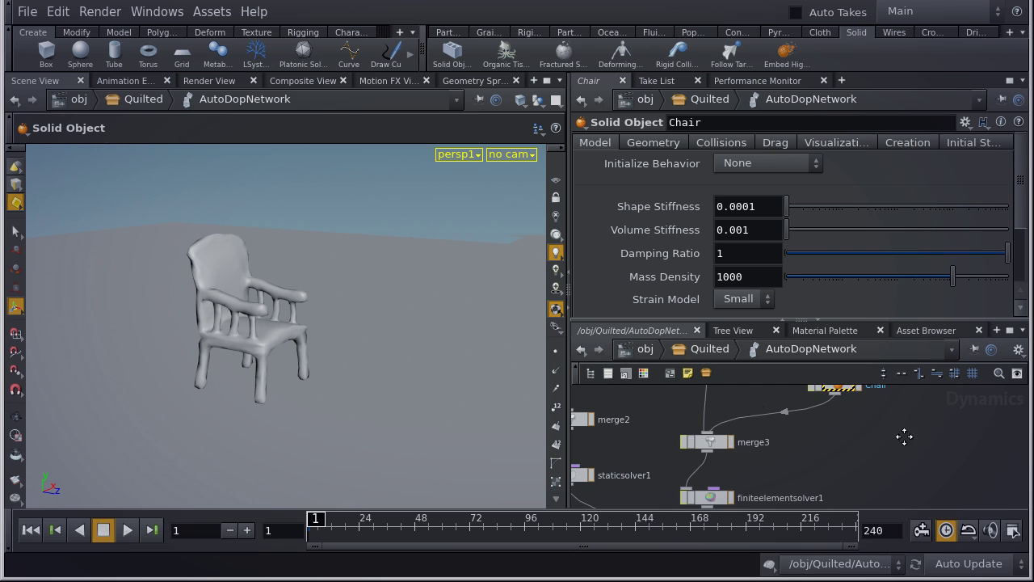
{"action": "middle_click_drag", "start_coordinate": [904, 436], "coordinate": [780, 420]}
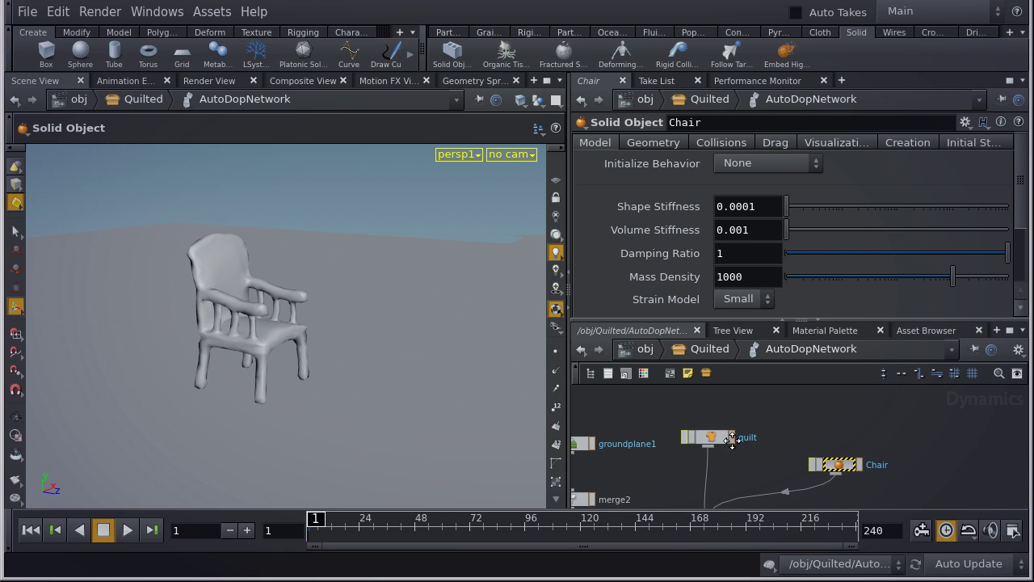
{"action": "middle_click_drag", "start_coordinate": [948, 483], "coordinate": [960, 451]}
{"action": "scroll", "coordinate": [959, 452], "scroll_direction": "up", "scroll_amount": 2}
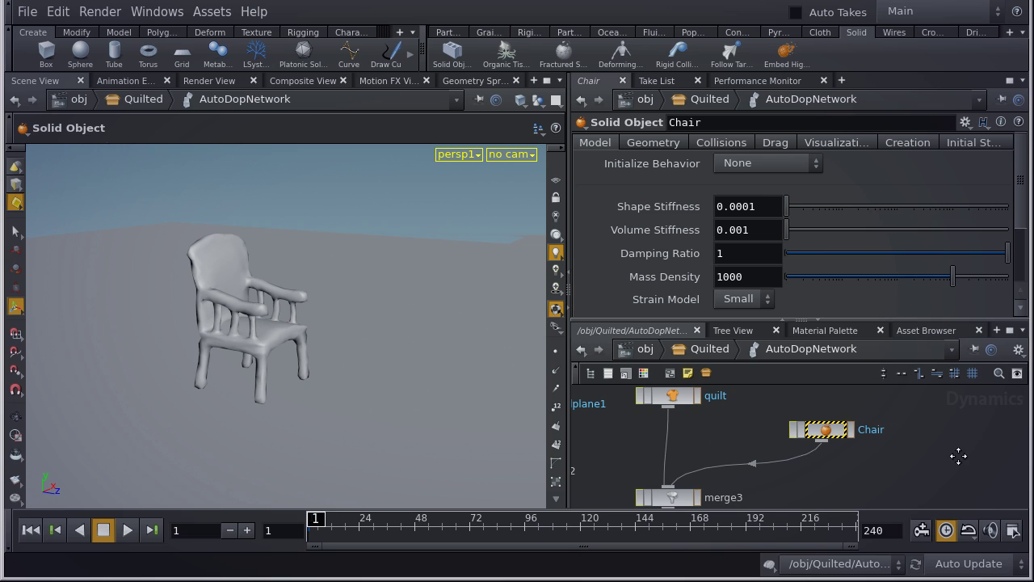
{"action": "left_click_drag", "start_coordinate": [904, 461], "coordinate": [791, 419]}
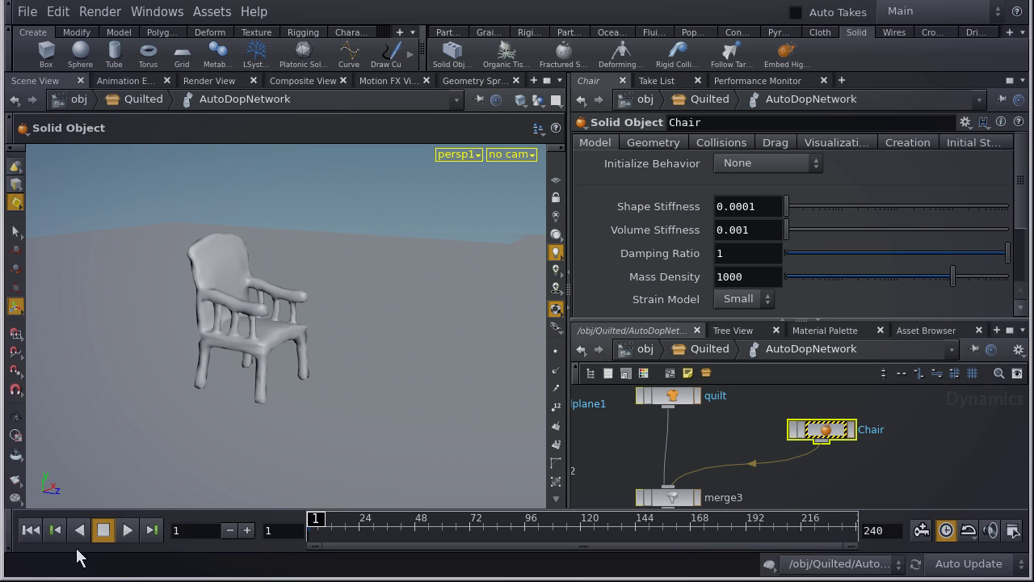
{"action": "left_click", "coordinate": [127, 531]}
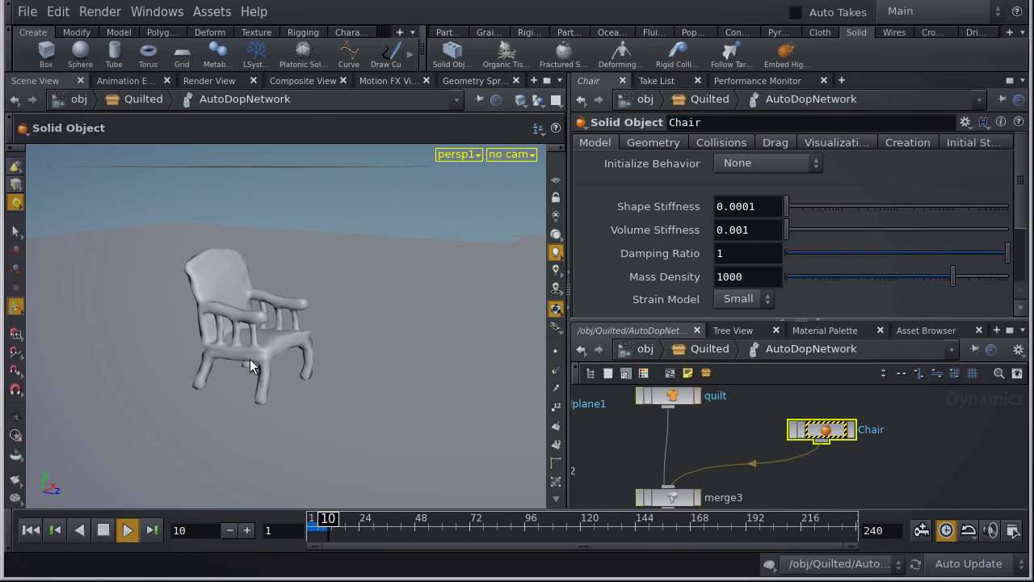
{"action": "left_click", "coordinate": [103, 530]}
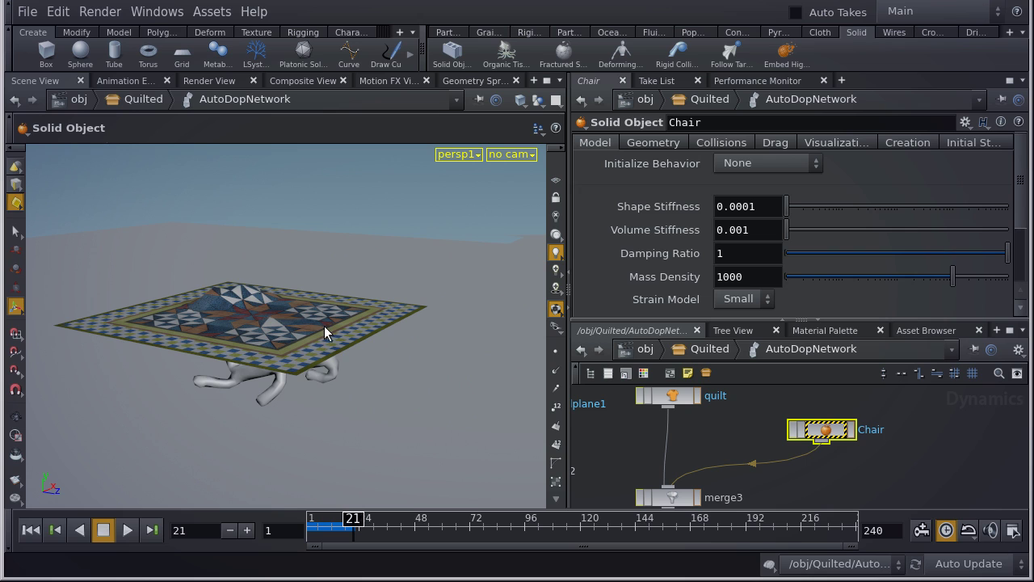
{"action": "left_click", "coordinate": [31, 529]}
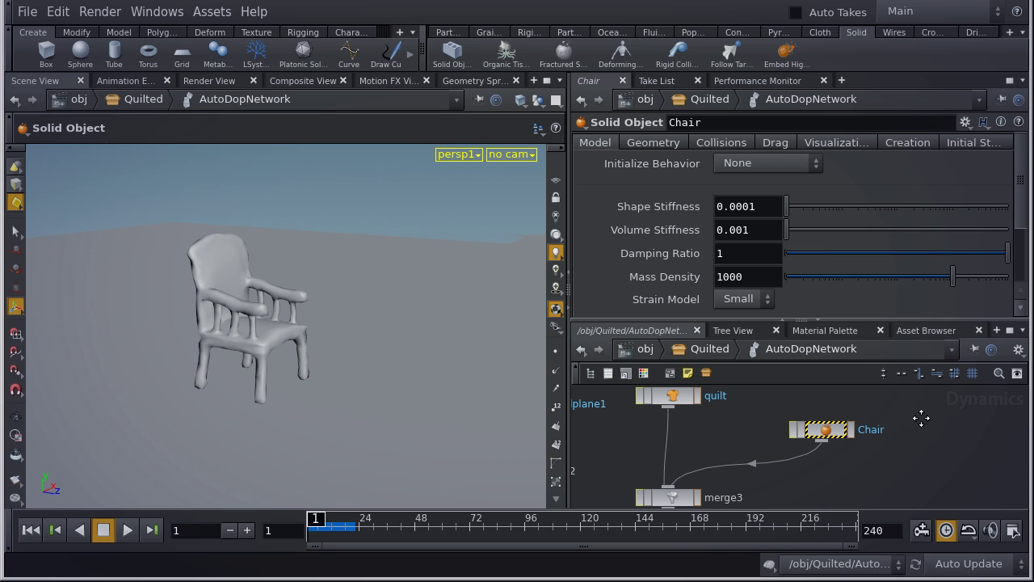
{"action": "left_click_drag", "start_coordinate": [945, 467], "coordinate": [777, 403]}
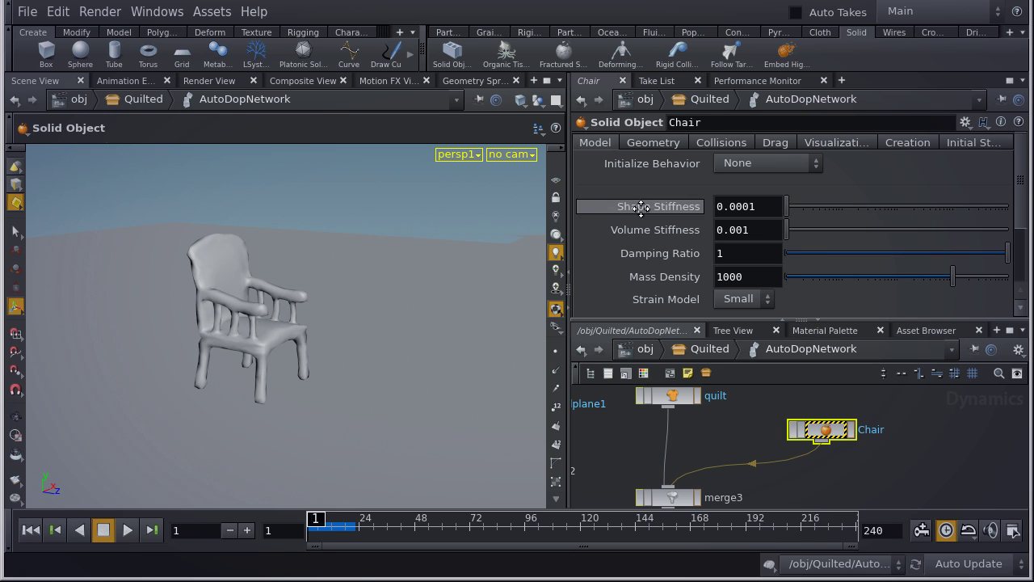
On the Chair's Model tab, enter Shape Stiffness 1 and Volume Stiffness 1, and cut Mass Density to 1
{"action": "left_click", "coordinate": [760, 207]}
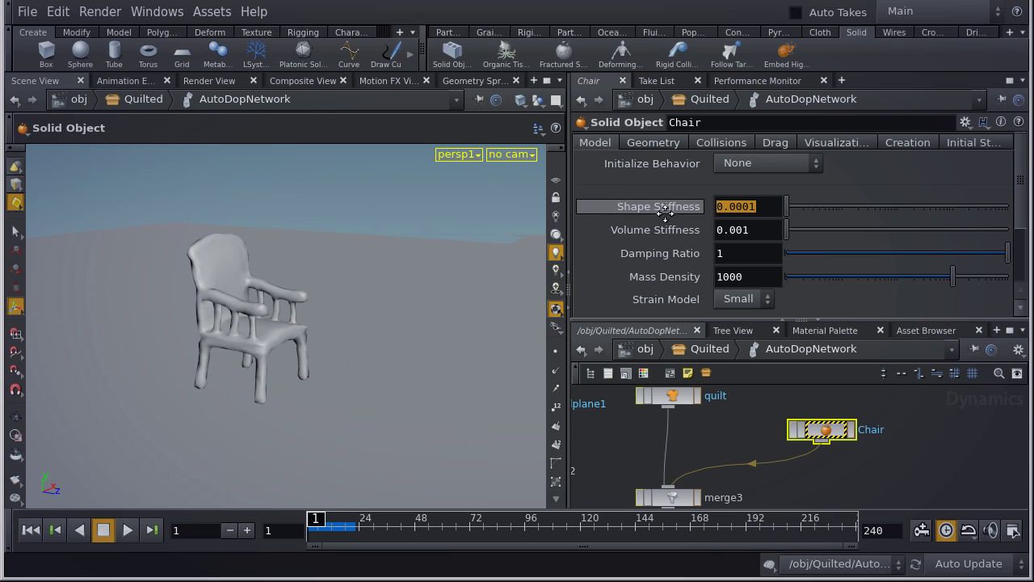
{"action": "type", "text": "1"}
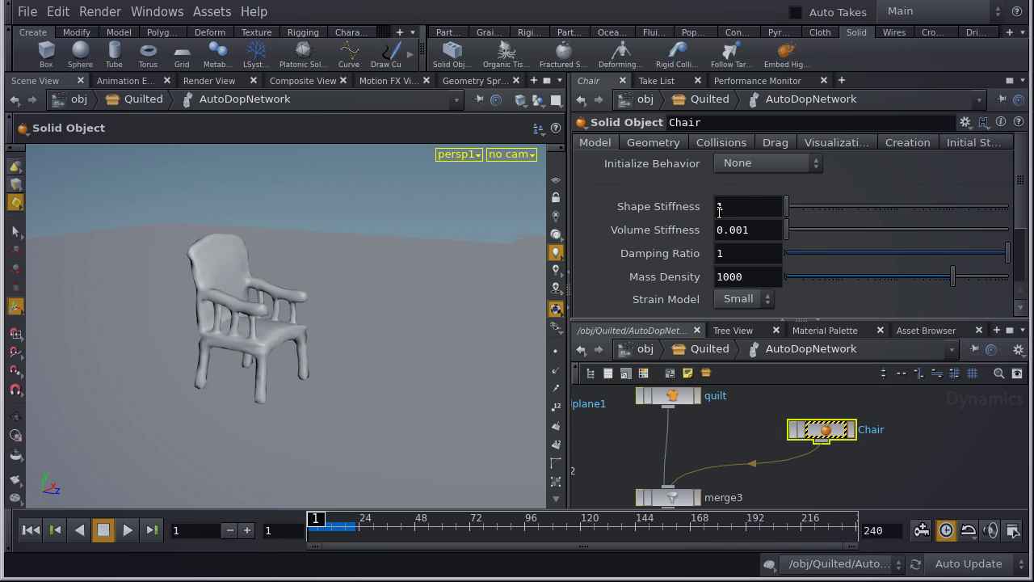
{"action": "key", "text": "Return"}
{"action": "left_click", "coordinate": [772, 230]}
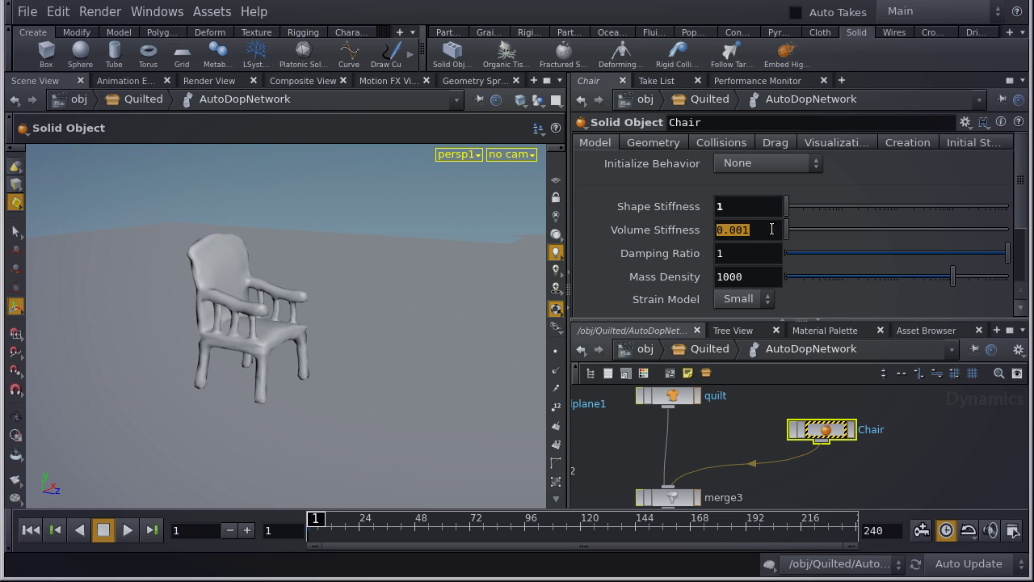
{"action": "type", "text": "1"}
{"action": "key", "text": "Return"}
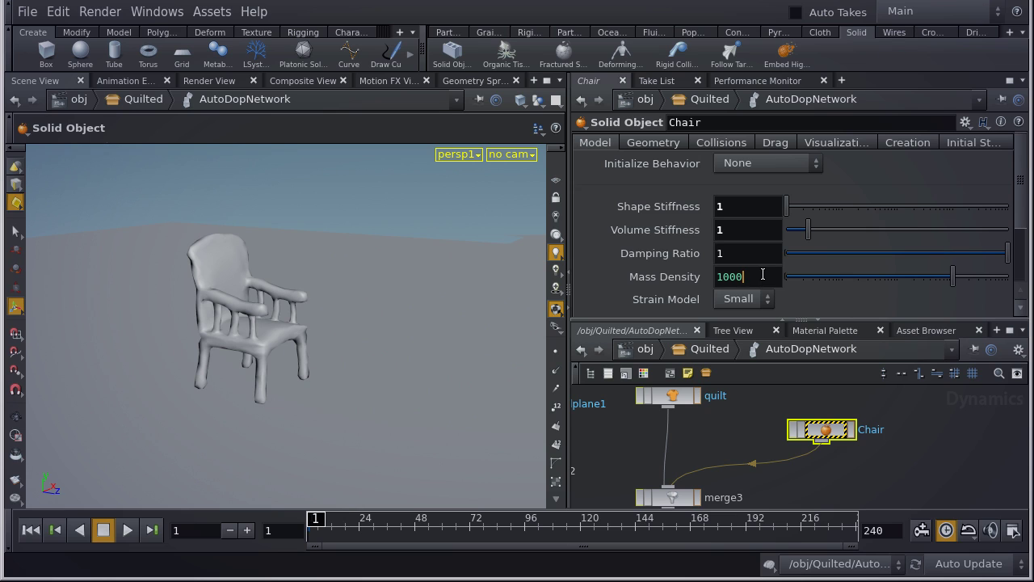
{"action": "left_click_drag", "start_coordinate": [744, 277], "coordinate": [721, 298]}
{"action": "key", "text": "BackSpace"}
{"action": "left_click", "coordinate": [744, 255]}
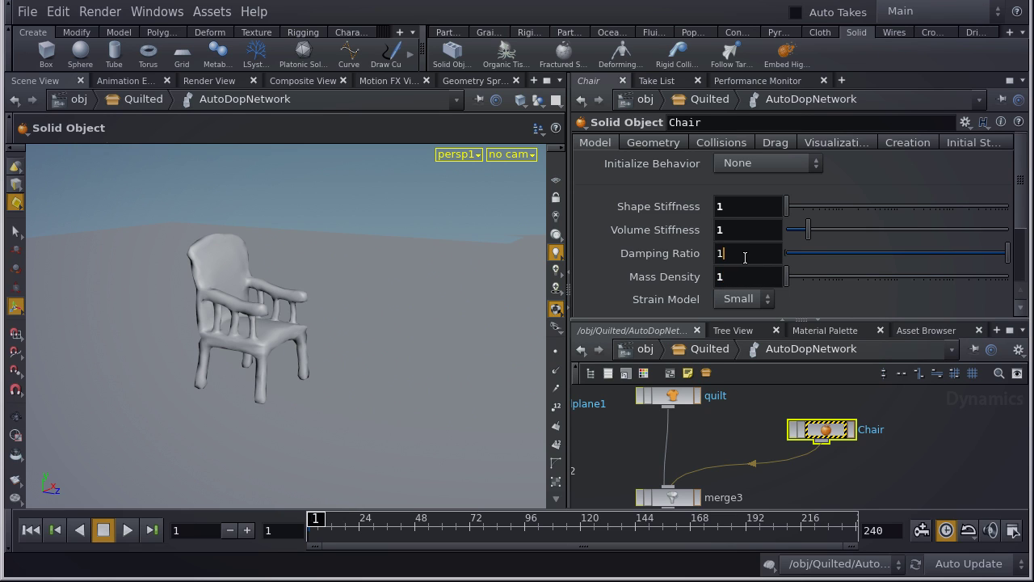
Play the simulation and stop at frame 29 with the quilt draped over the chair
{"action": "left_click", "coordinate": [129, 535]}
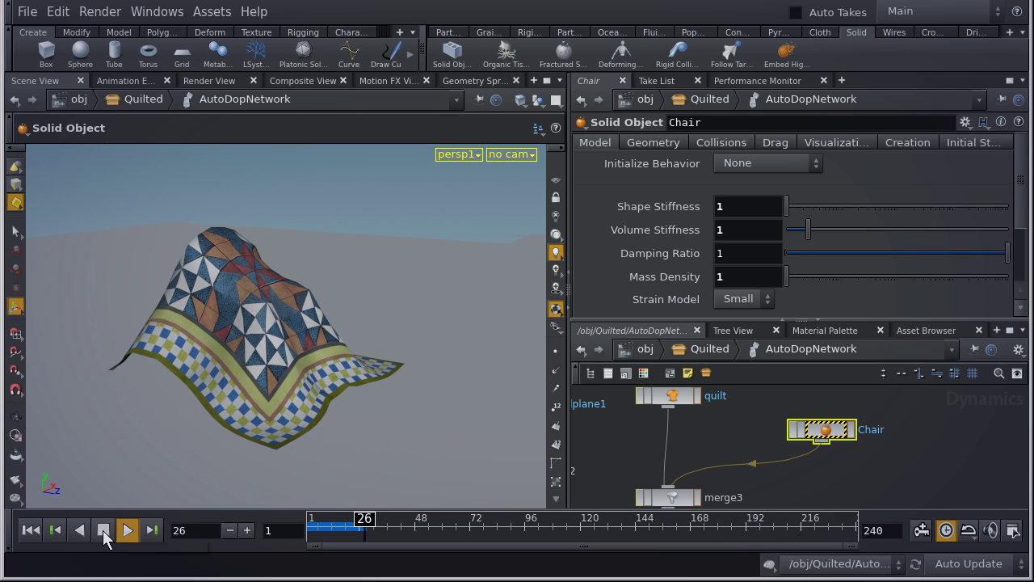
{"action": "left_click", "coordinate": [104, 530]}
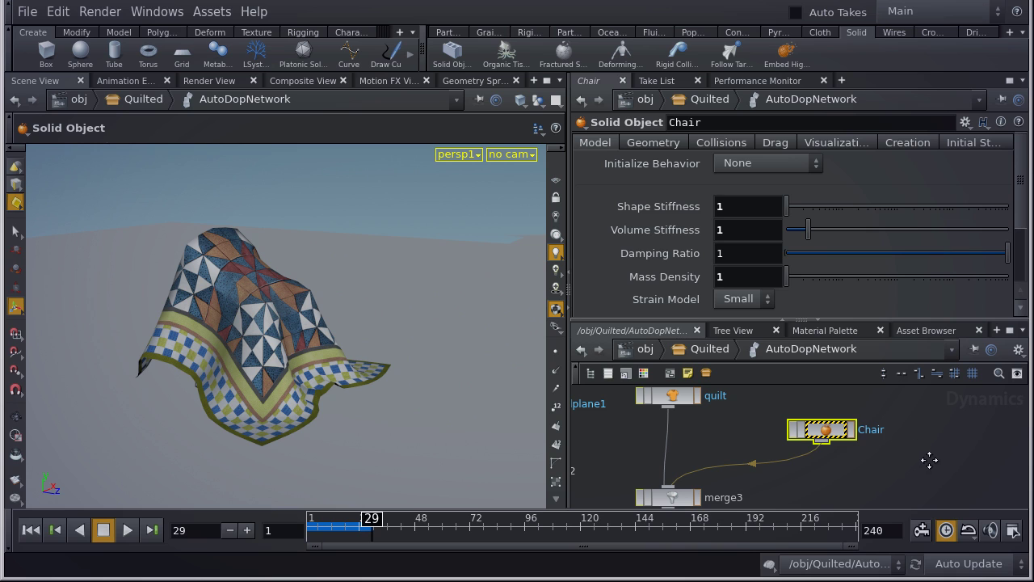
{"action": "middle_click_drag", "start_coordinate": [873, 480], "coordinate": [890, 420]}
{"action": "scroll", "coordinate": [890, 420], "scroll_direction": "down", "scroll_amount": 5}
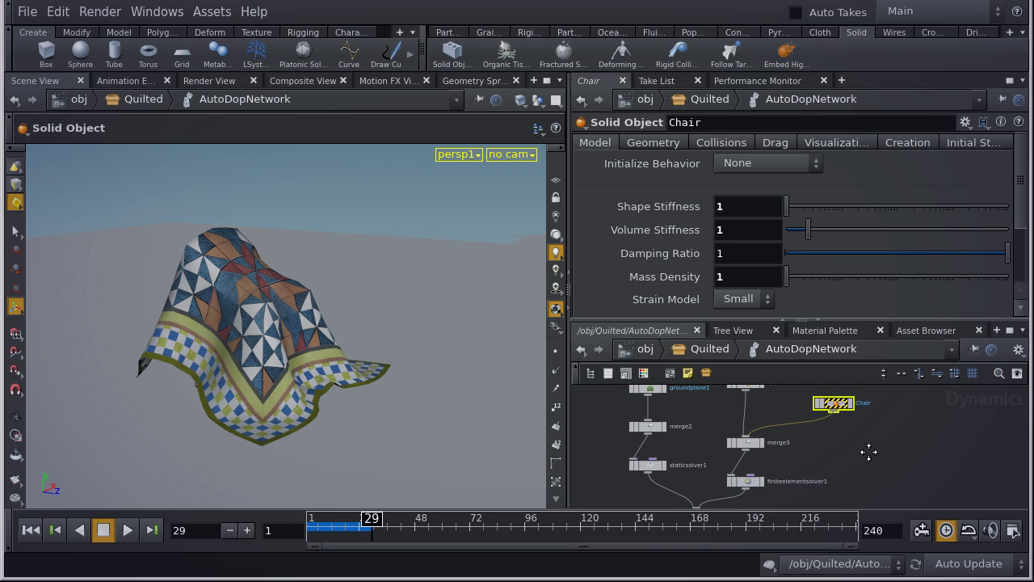
{"action": "key", "text": "Escape"}
{"action": "left_click_drag", "start_coordinate": [266, 305], "coordinate": [104, 294]}
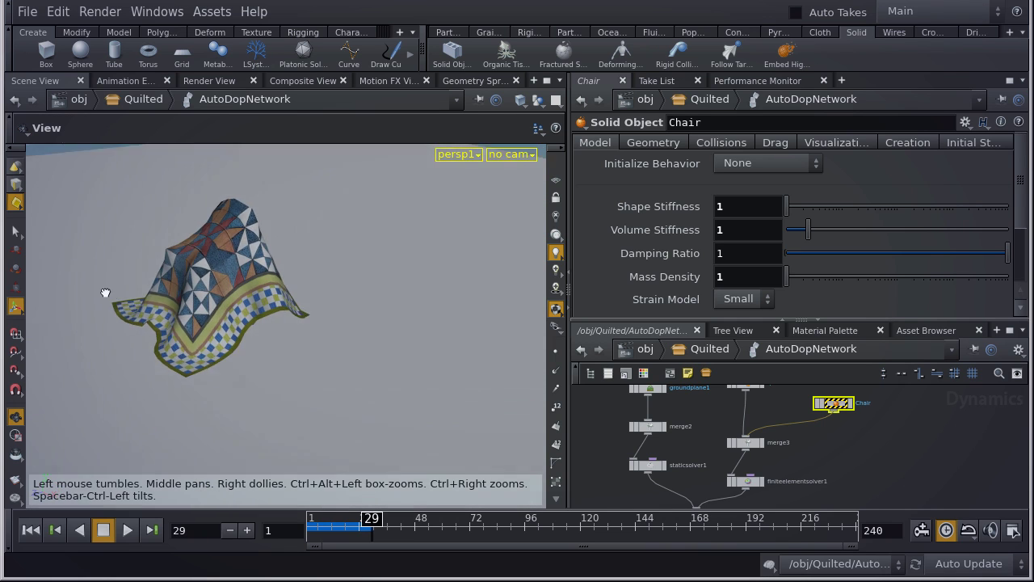
{"action": "right_click_drag", "start_coordinate": [104, 293], "coordinate": [413, 270]}
{"action": "right_click_drag", "start_coordinate": [146, 219], "coordinate": [490, 431]}
{"action": "left_click_drag", "start_coordinate": [491, 431], "coordinate": [250, 307]}
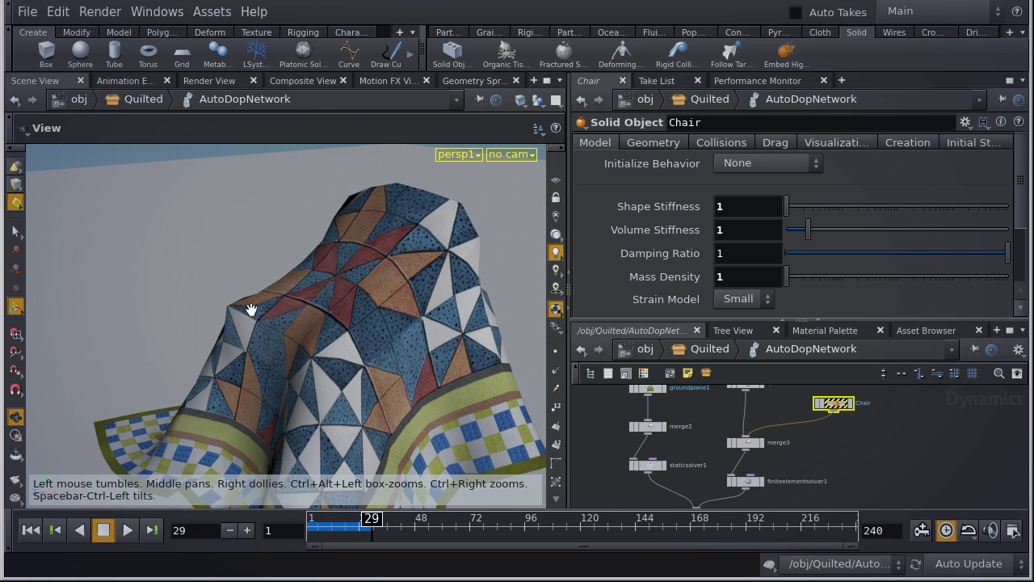
{"action": "right_click_drag", "start_coordinate": [250, 307], "coordinate": [421, 302]}
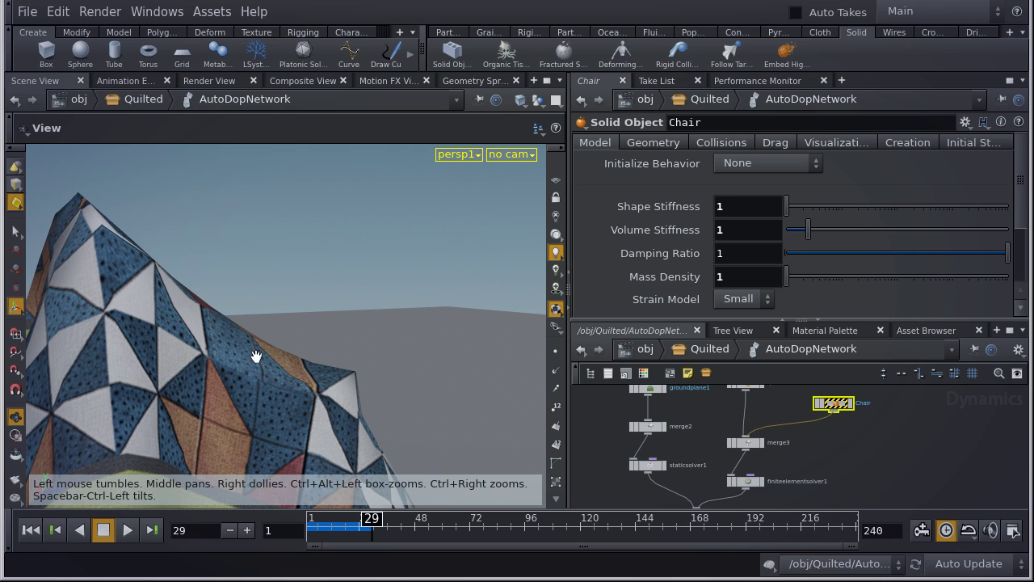
{"action": "left_click_drag", "start_coordinate": [255, 323], "coordinate": [379, 328]}
{"action": "key", "text": "Return"}
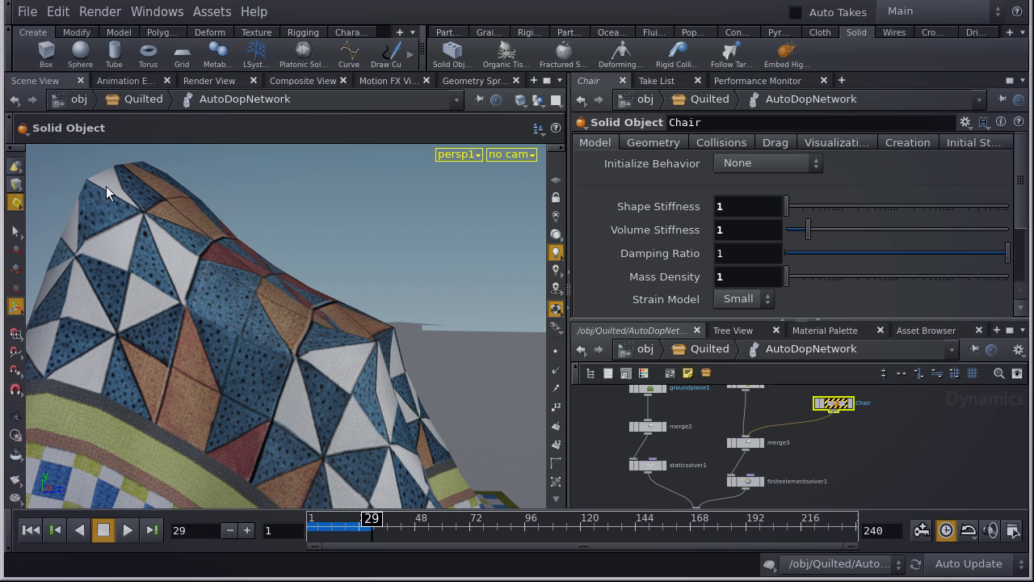
{"action": "key", "text": "Escape"}
{"action": "left_click_drag", "start_coordinate": [422, 339], "coordinate": [225, 354]}
{"action": "left_click_drag", "start_coordinate": [196, 313], "coordinate": [218, 328]}
{"action": "key", "text": "Return"}
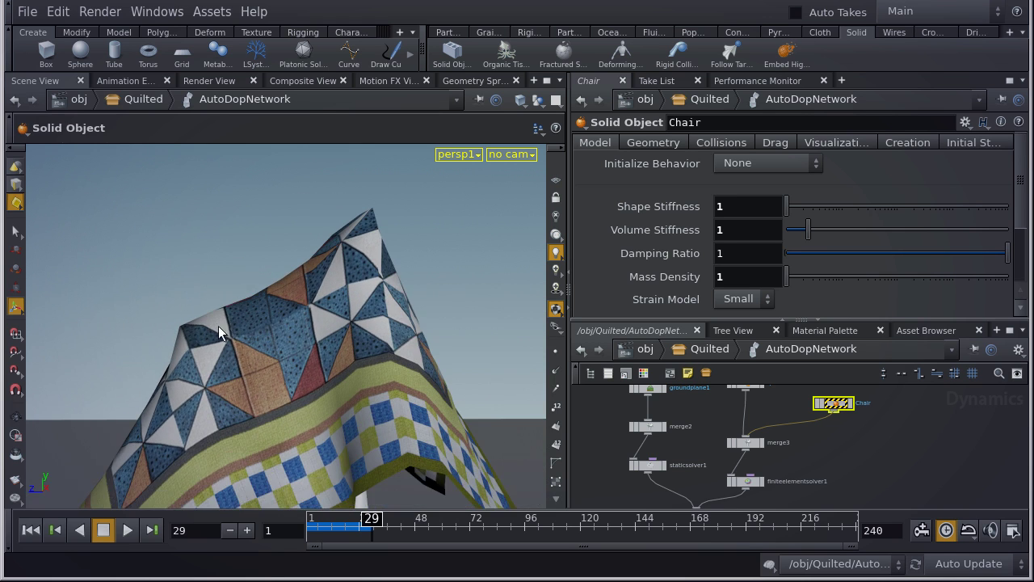
{"action": "key", "text": "Escape"}
{"action": "left_click_drag", "start_coordinate": [374, 262], "coordinate": [314, 369]}
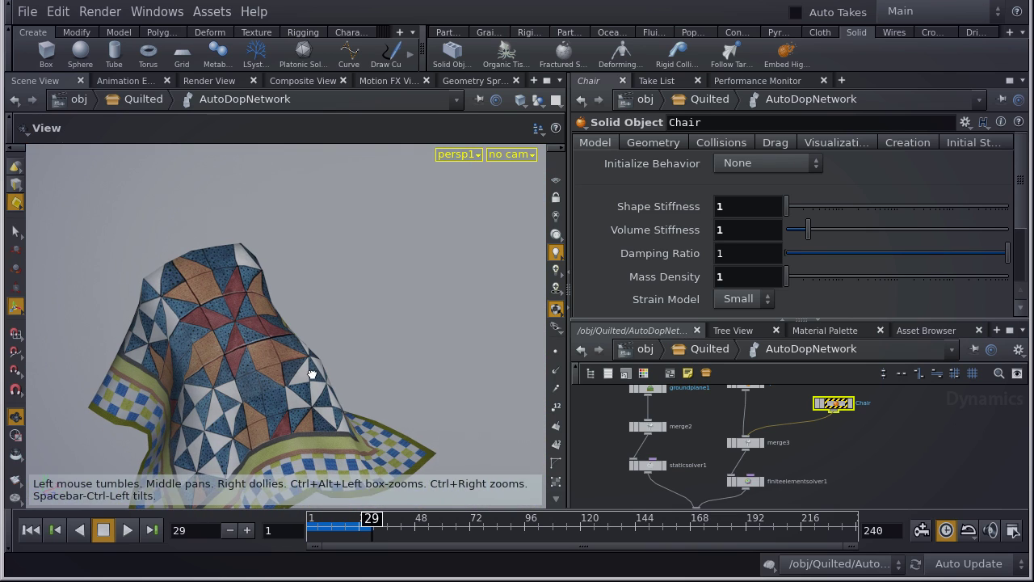
{"action": "key", "text": "Return"}
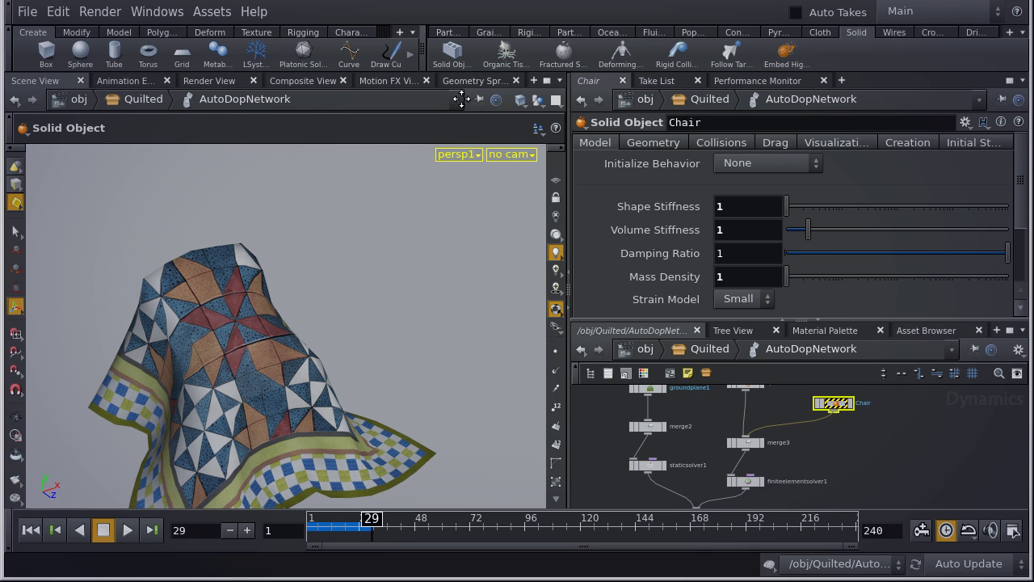
{"action": "left_click", "coordinate": [921, 470]}
{"action": "middle_click_drag", "start_coordinate": [880, 448], "coordinate": [884, 472]}
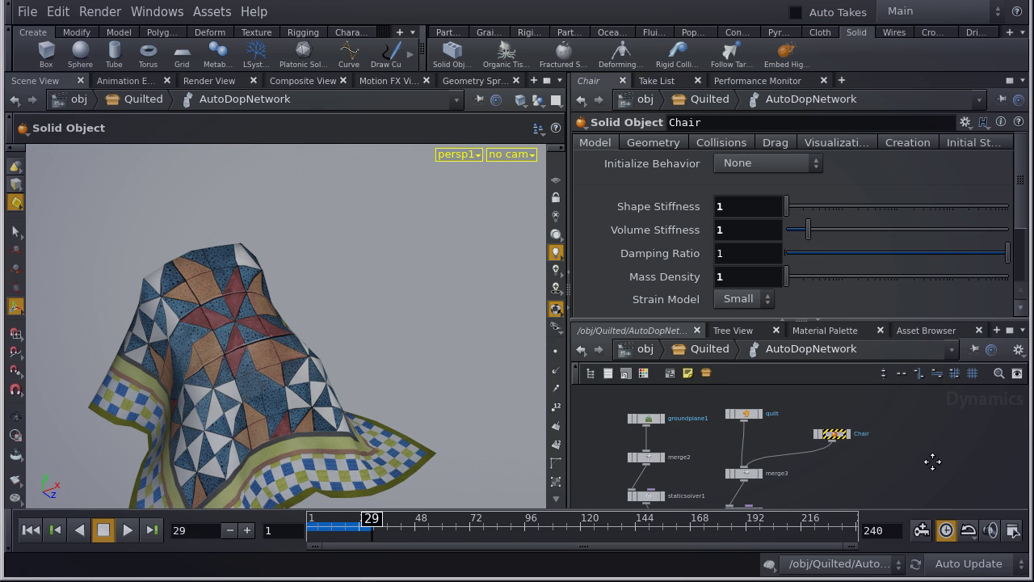